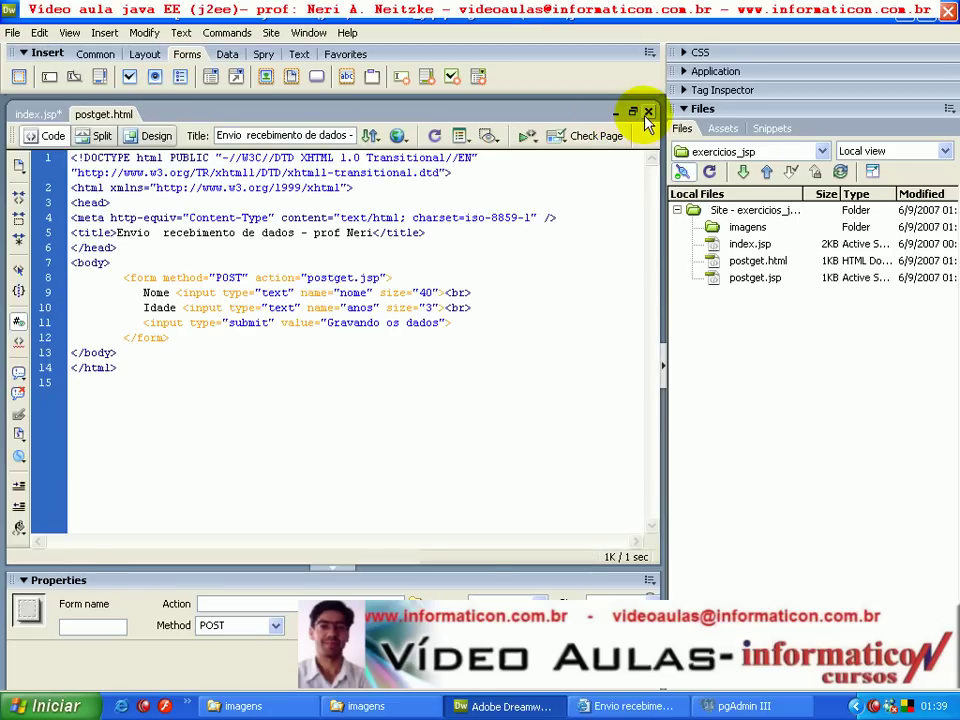
# Step: Close the postget.html and index.jsp documents, discarding the changes to index.jsp
pyautogui.click(646, 116)
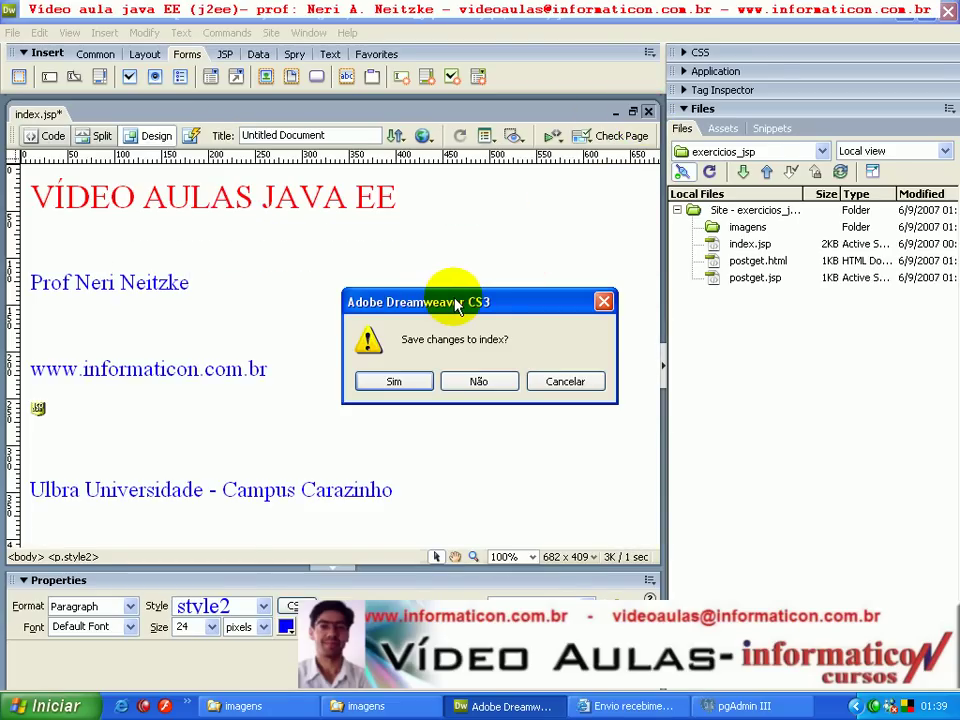
pyautogui.press('n')
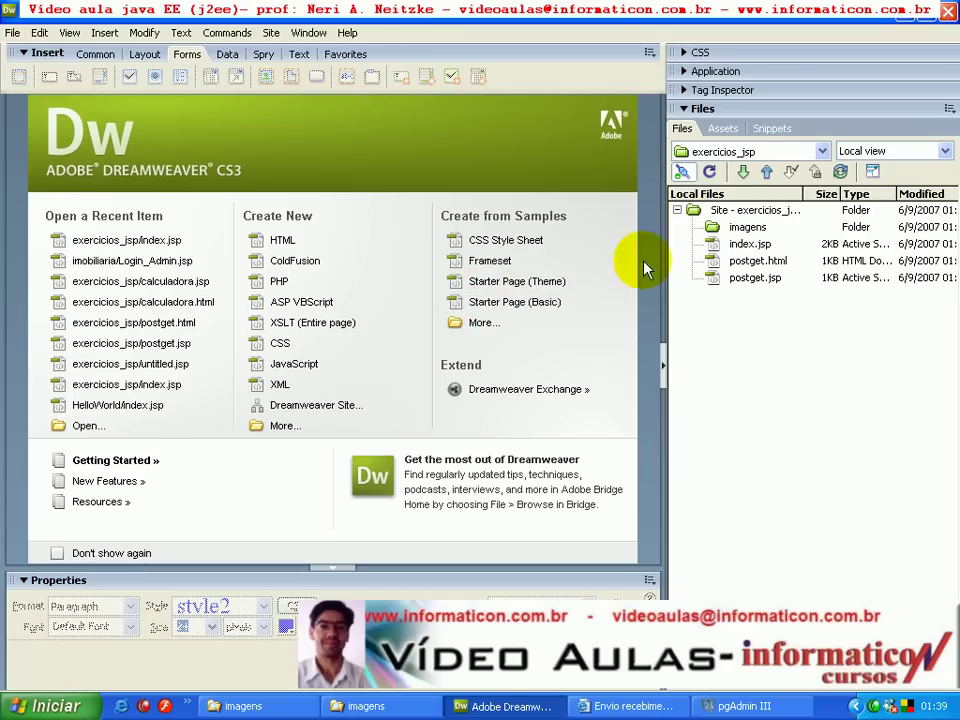
# Step: Review the local info in the site definition of exercicios_jsp, close it and check the list of available sites
pyautogui.click(694, 151)
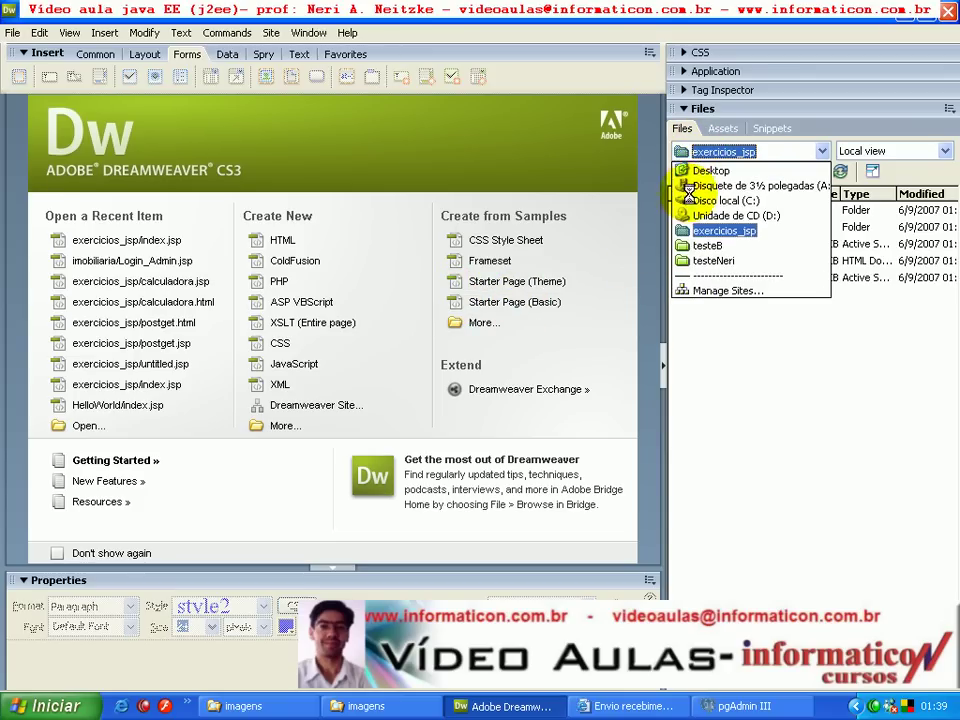
pyautogui.doubleClick(690, 162)
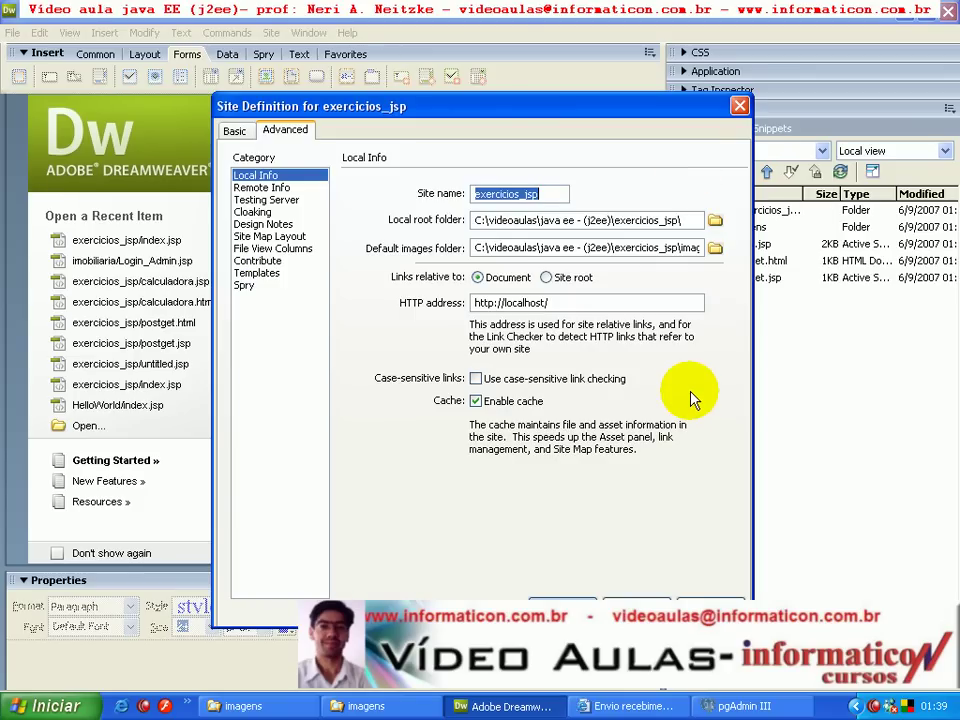
pyautogui.press('Return')
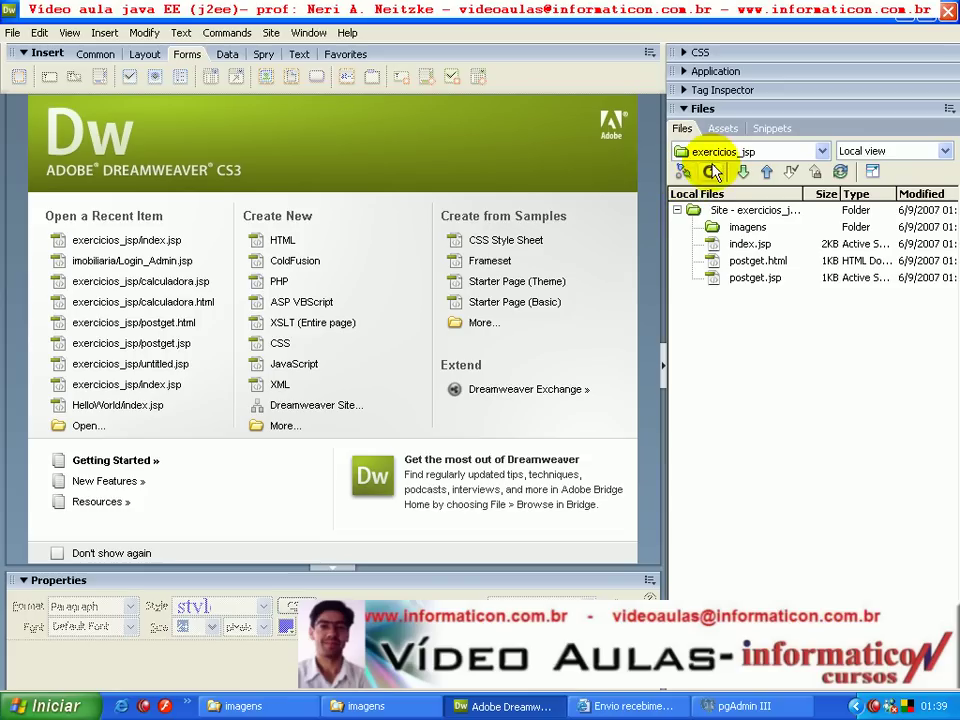
pyautogui.click(711, 154)
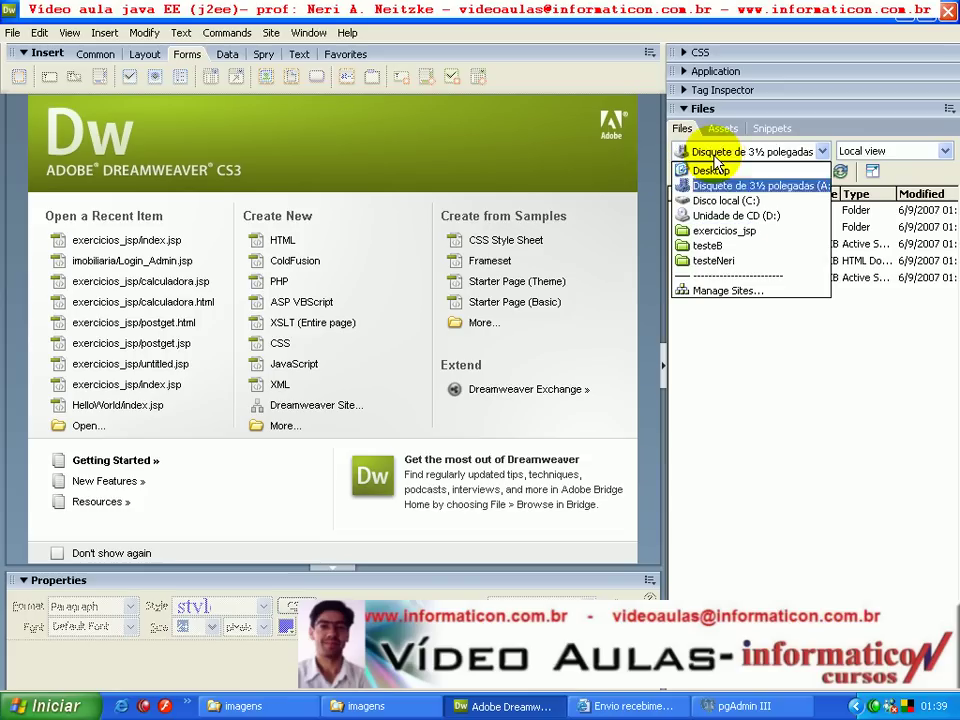
pyautogui.click(714, 168)
# Step: Switch to Windows Explorer and go back from imagens to view the local exercicios_jsp folder's contents
pyautogui.hotkey('alt', 'Tab')
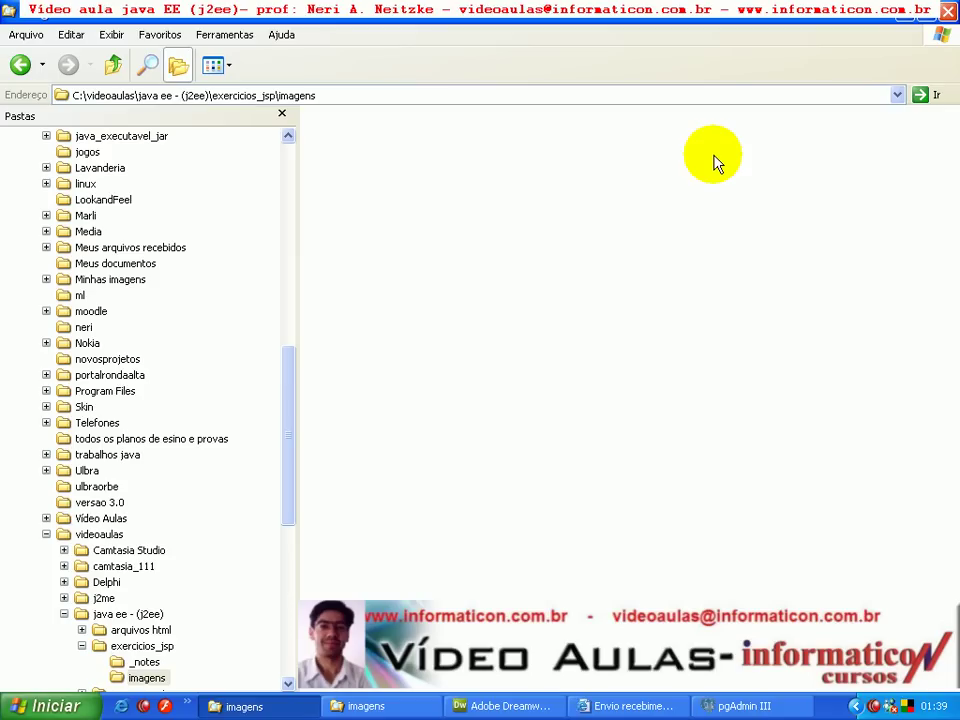
pyautogui.click(364, 222)
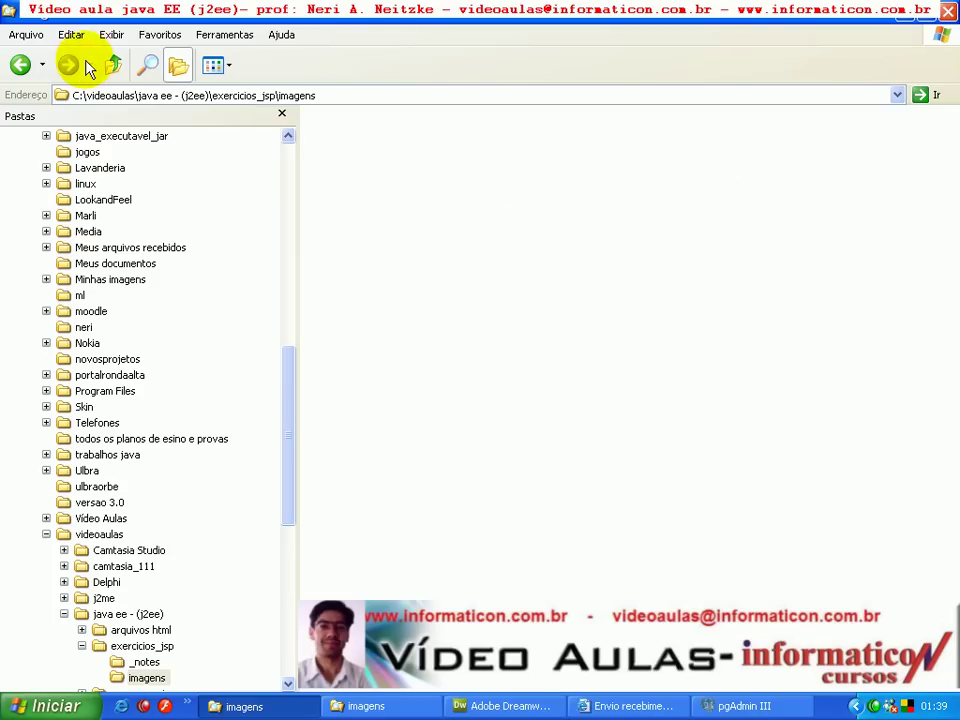
pyautogui.click(20, 65)
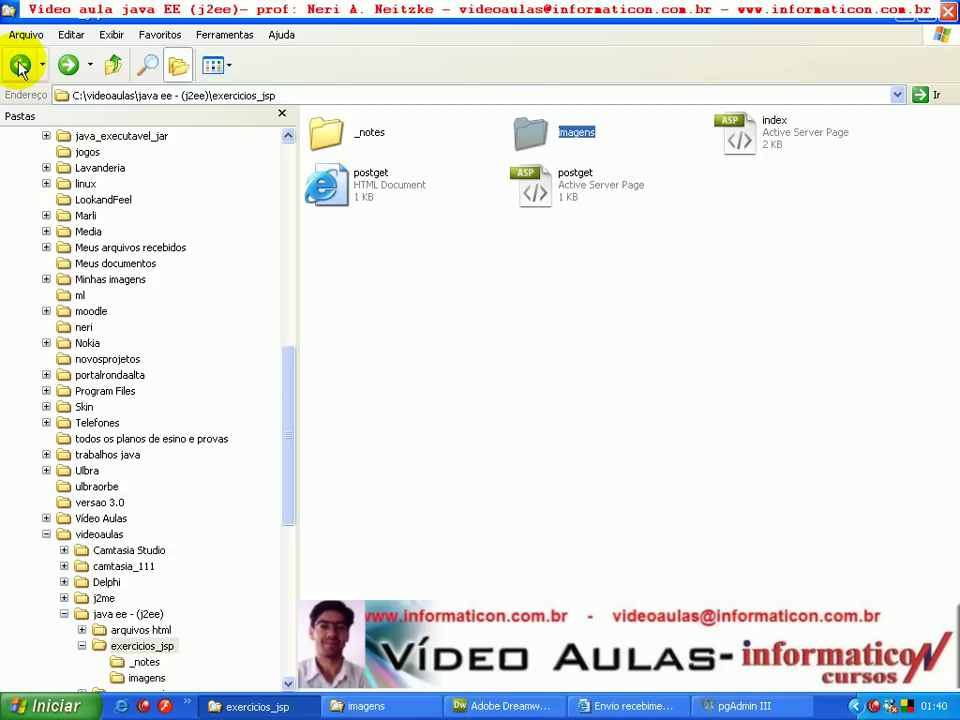
pyautogui.click(418, 257)
# Step: In the other Explorer window, open C:\Arquivos de programas\Apache Software Foundation\Tomcat 6.0\webapps
pyautogui.hotkey('alt', 'Tab')
pyautogui.hotkey('alt', 'Tab')
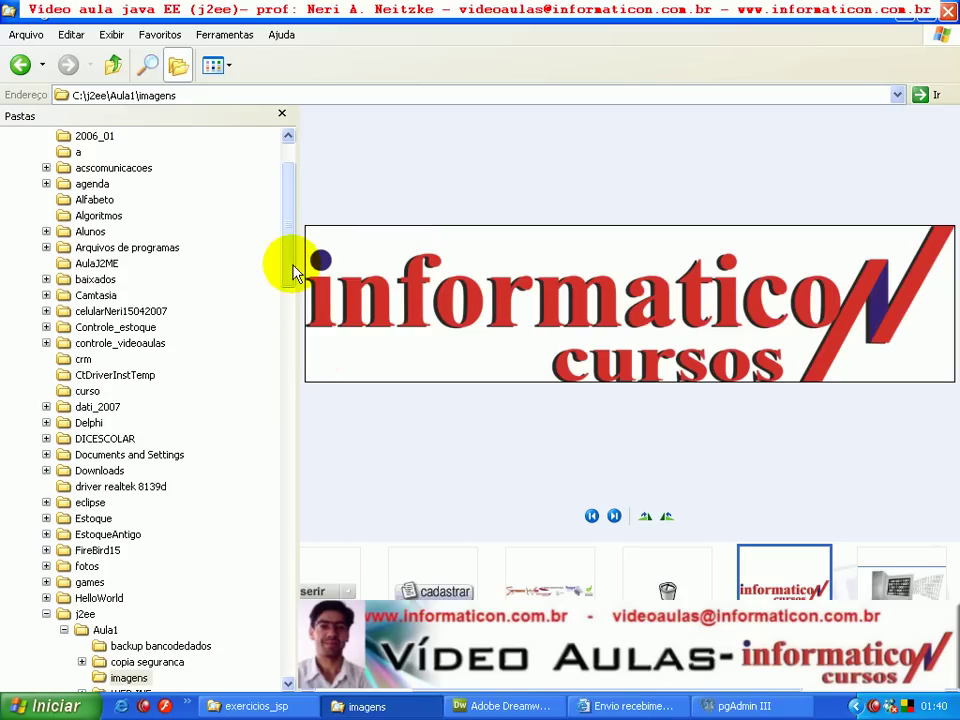
pyautogui.click(160, 253)
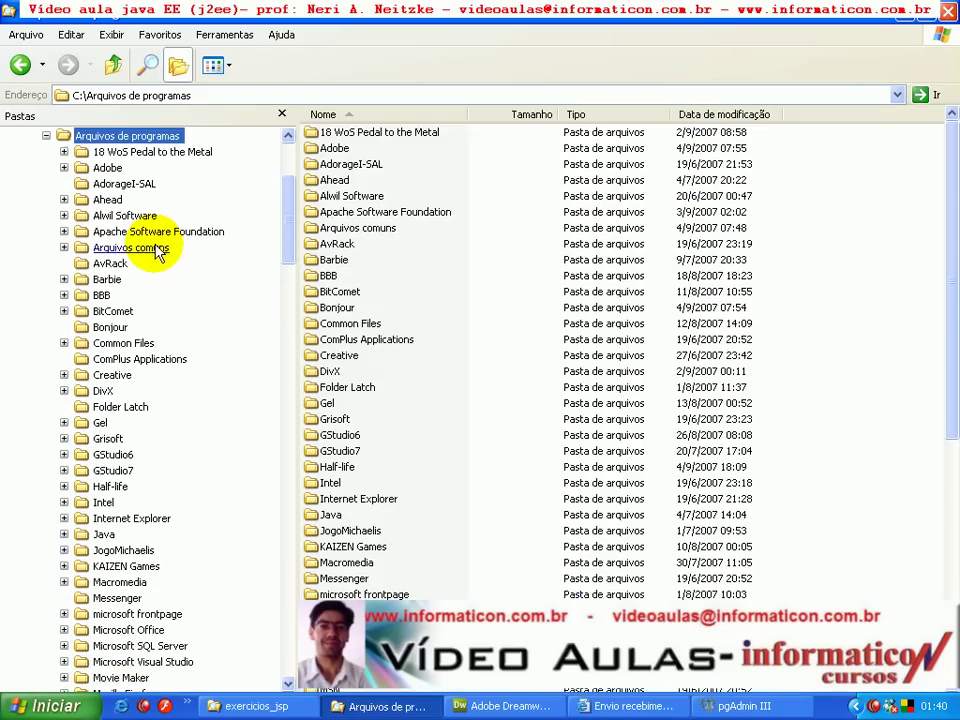
pyautogui.click(182, 234)
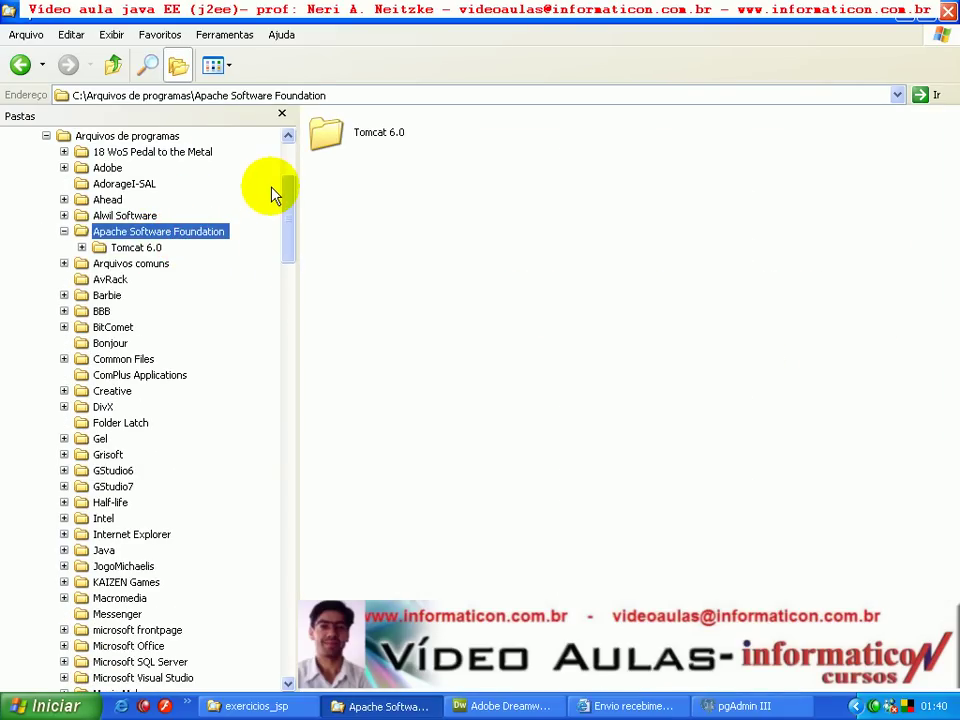
pyautogui.press('Tab')
pyautogui.press('Return')
pyautogui.press('l')
pyautogui.press('w')
pyautogui.press('Return')
# Step: Examine the contents of the exercicios_jsp folder in webapps and return to webapps
pyautogui.press('m')
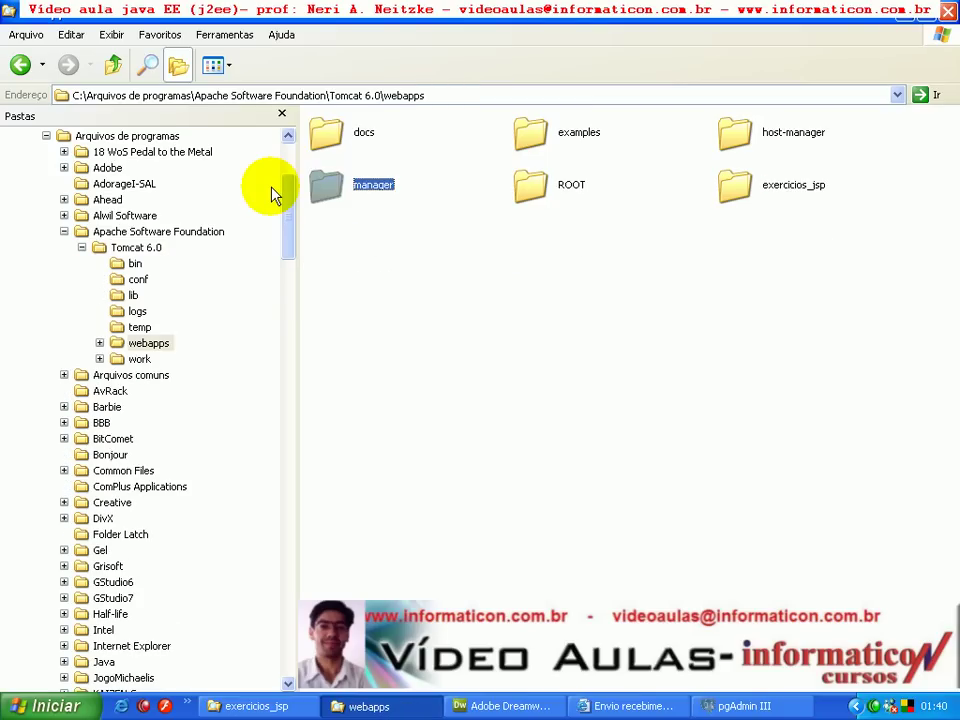
pyautogui.press('e')
pyautogui.press('Return')
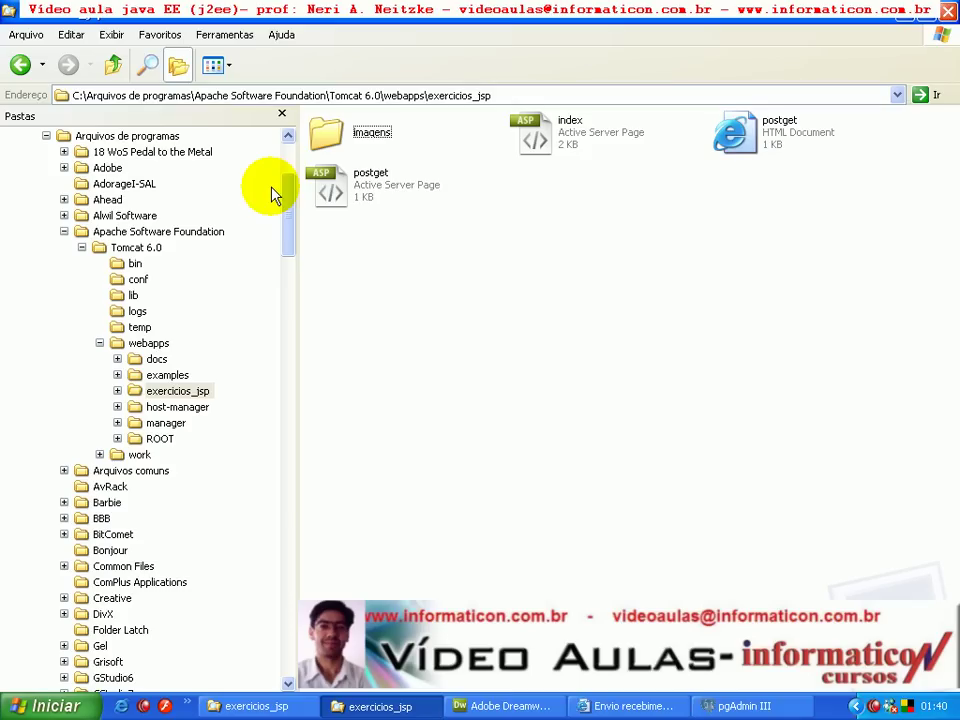
pyautogui.press('BackSpace')
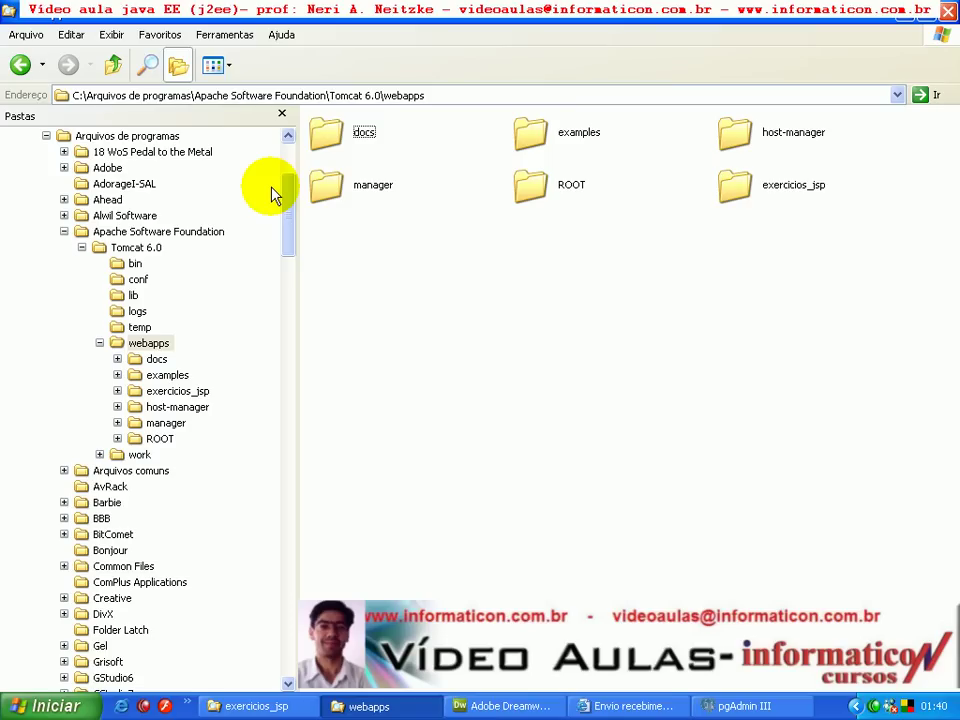
# Step: Create a new folder named aulas_neri in Tomcat's webapps folder
pyautogui.rightClick(367, 257)
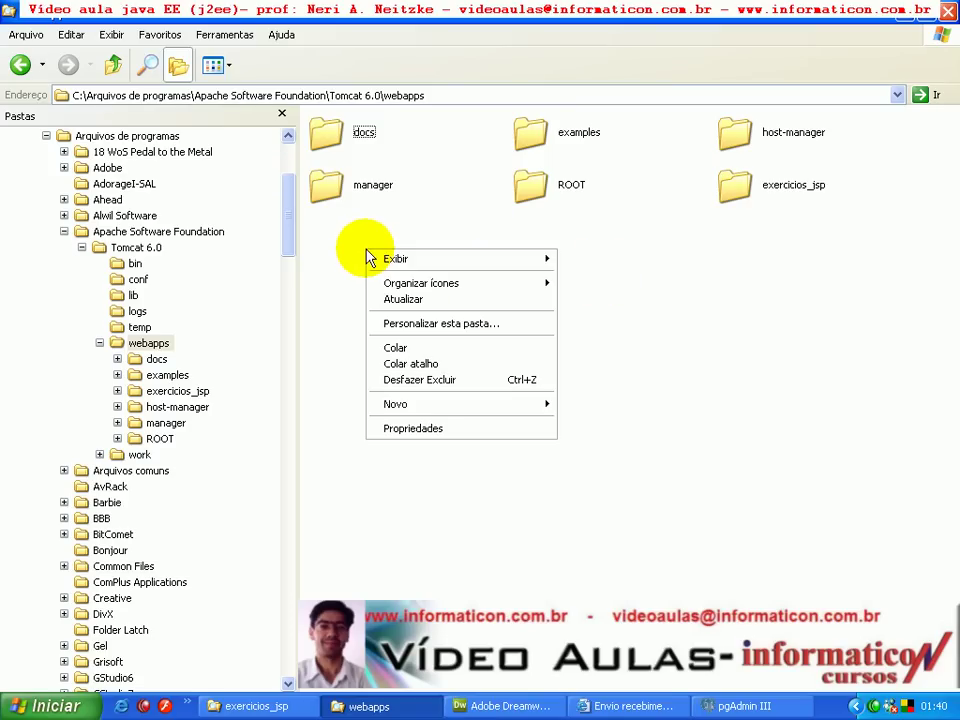
pyautogui.moveTo(556, 414)
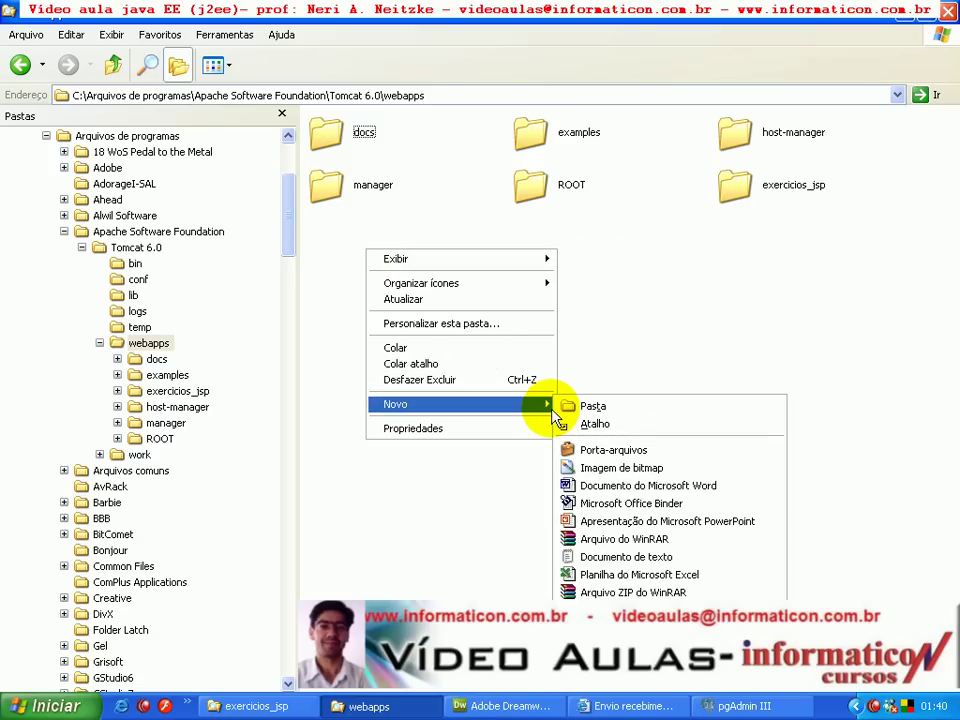
pyautogui.click(590, 406)
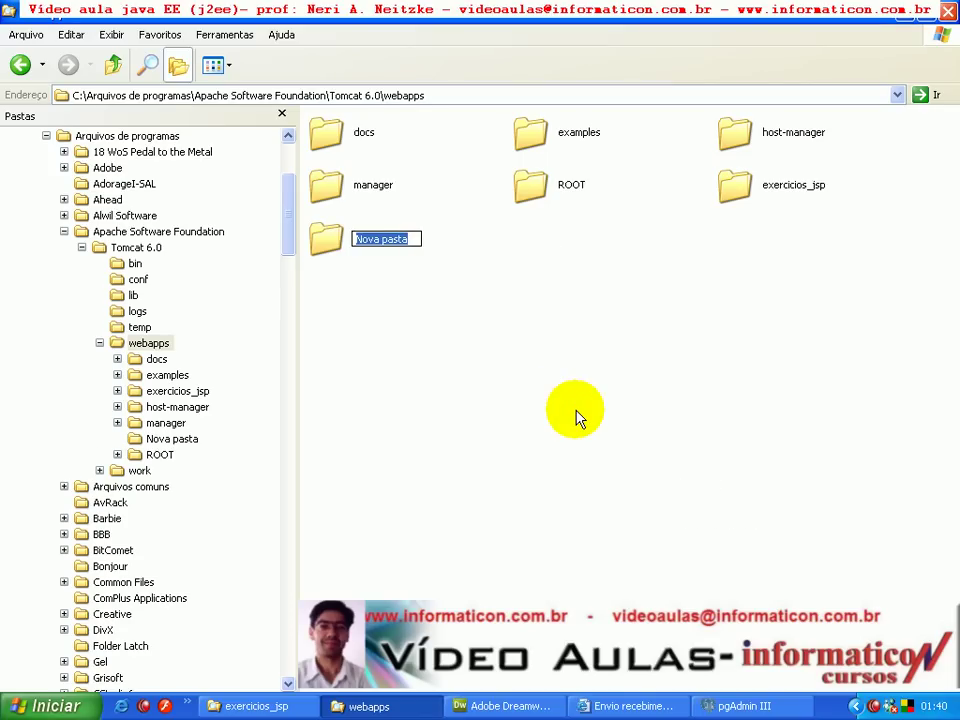
pyautogui.write('au')
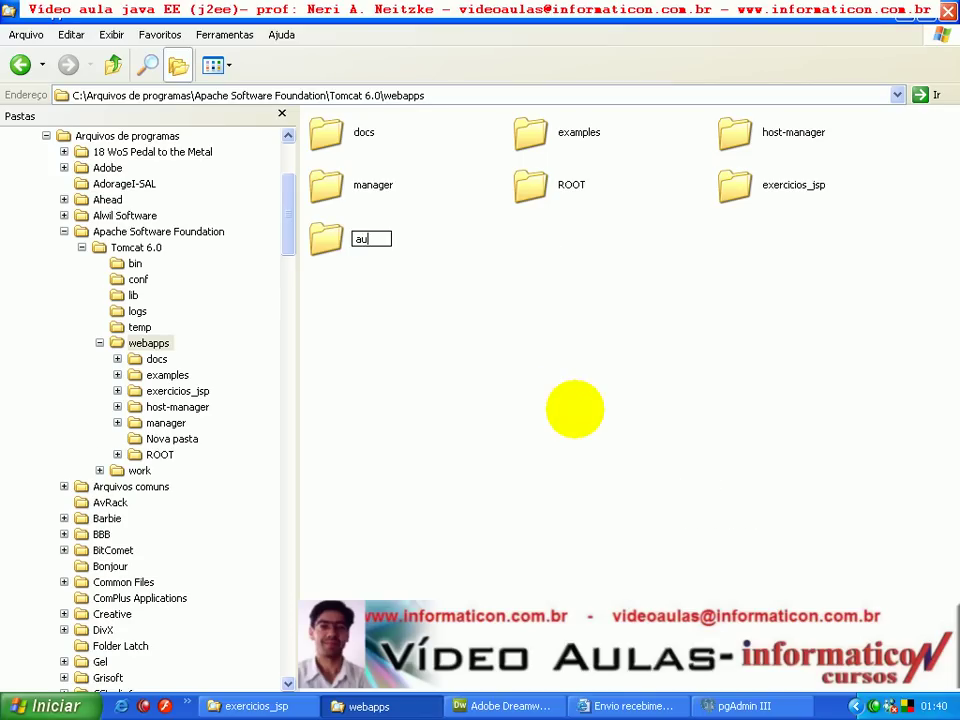
pyautogui.write('las_neri')
pyautogui.press('Return')
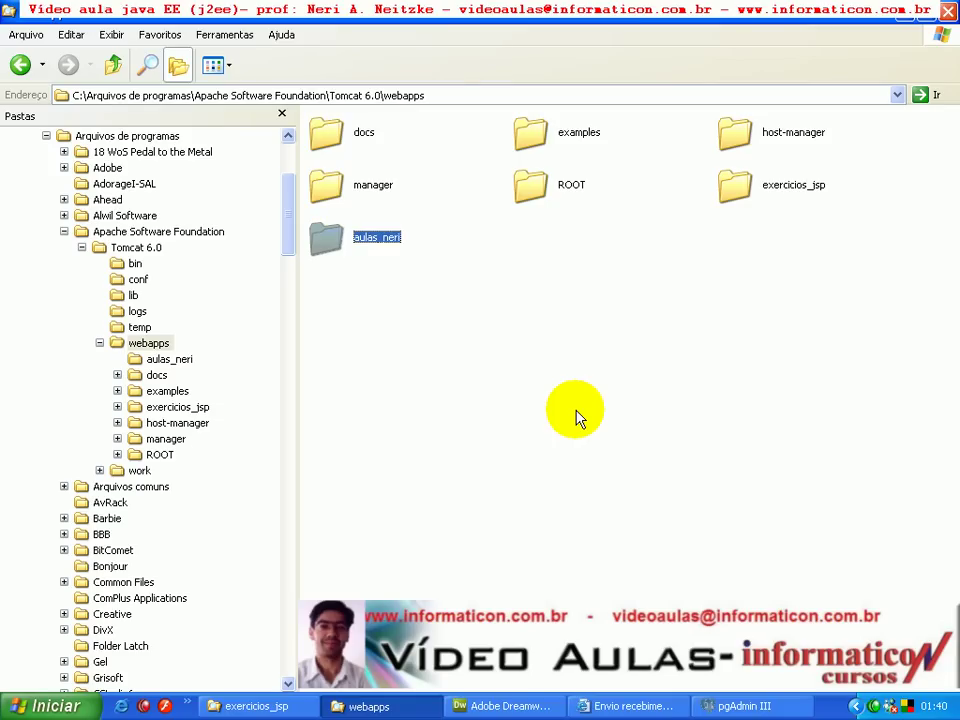
# Step: Open the aulas_neri folder in webapps and create a subfolder named imagens in it
pyautogui.click(473, 93)
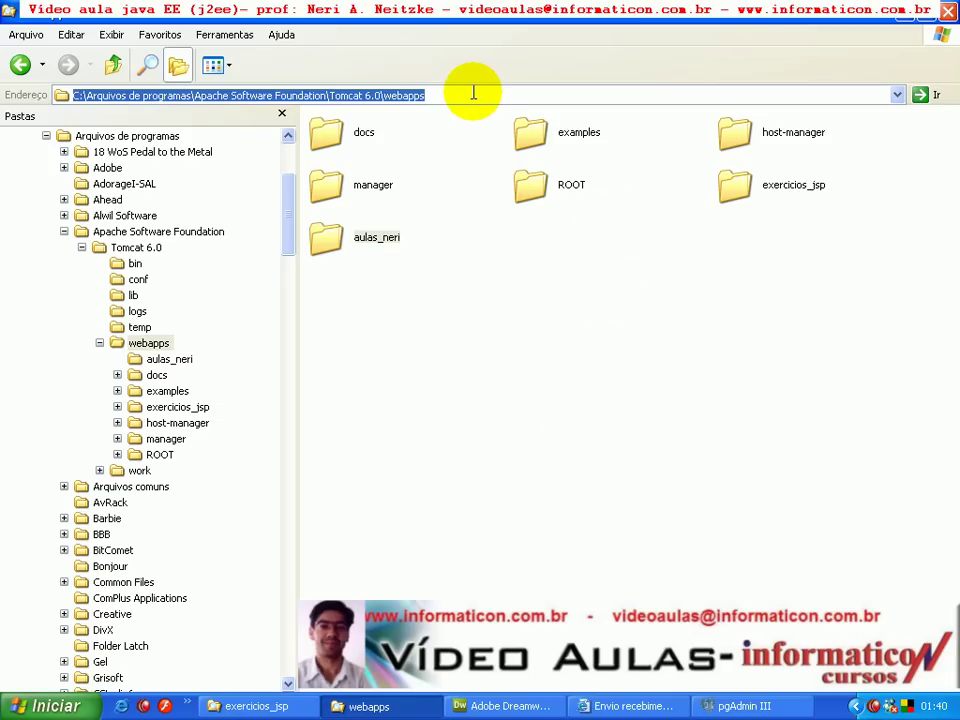
pyautogui.click(375, 255)
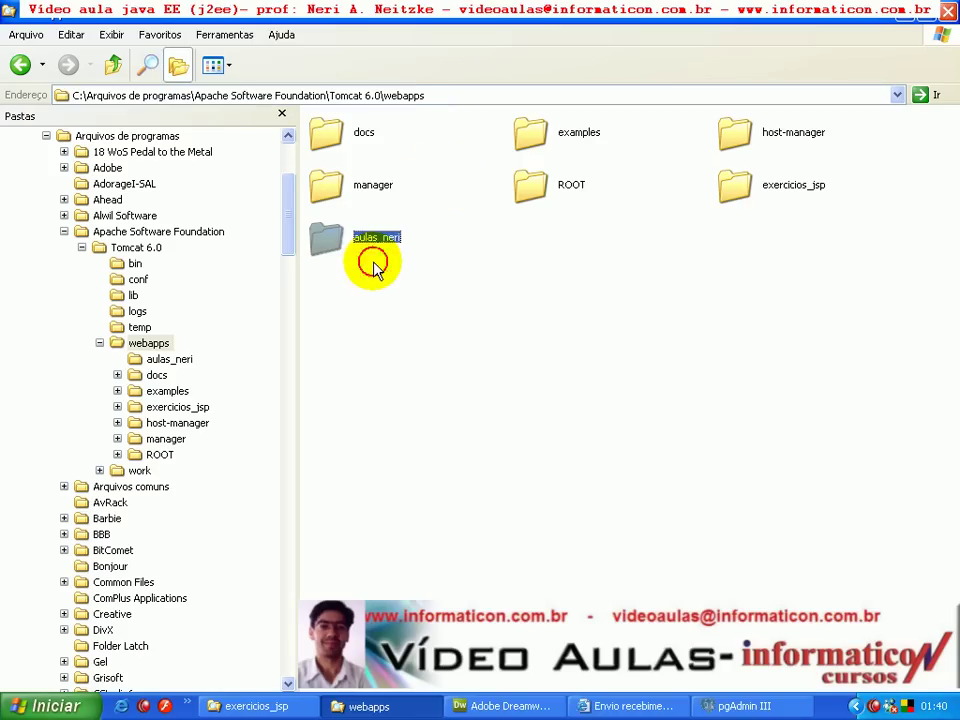
pyautogui.moveTo(348, 252); pyautogui.dragTo(330, 240)
pyautogui.doubleClick(330, 240)
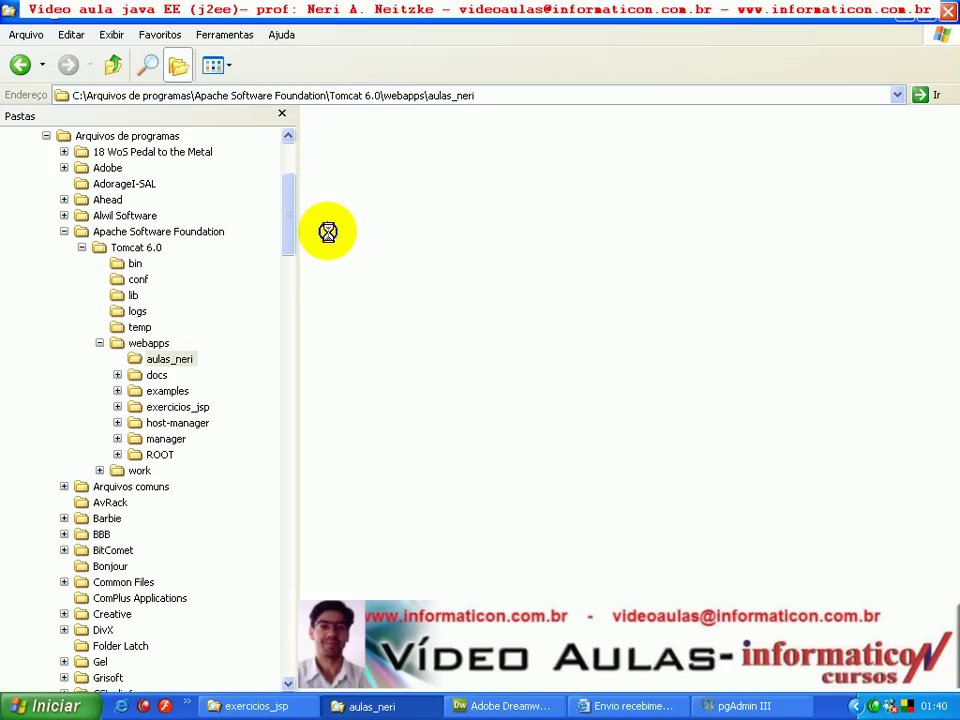
pyautogui.rightClick(329, 234)
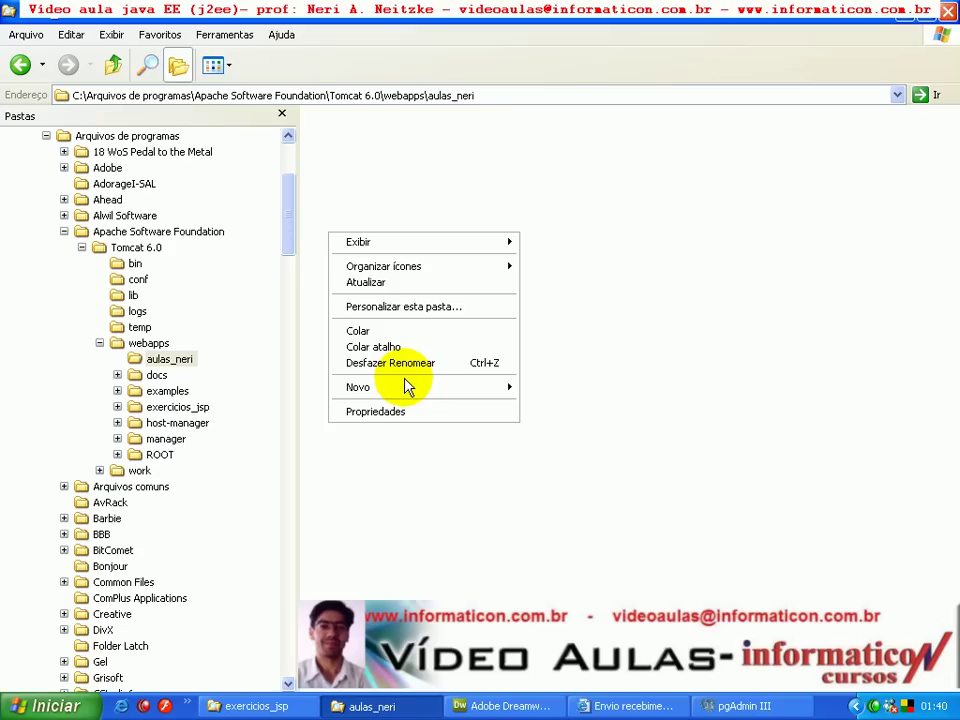
pyautogui.moveTo(405, 390)
pyautogui.press('Right')
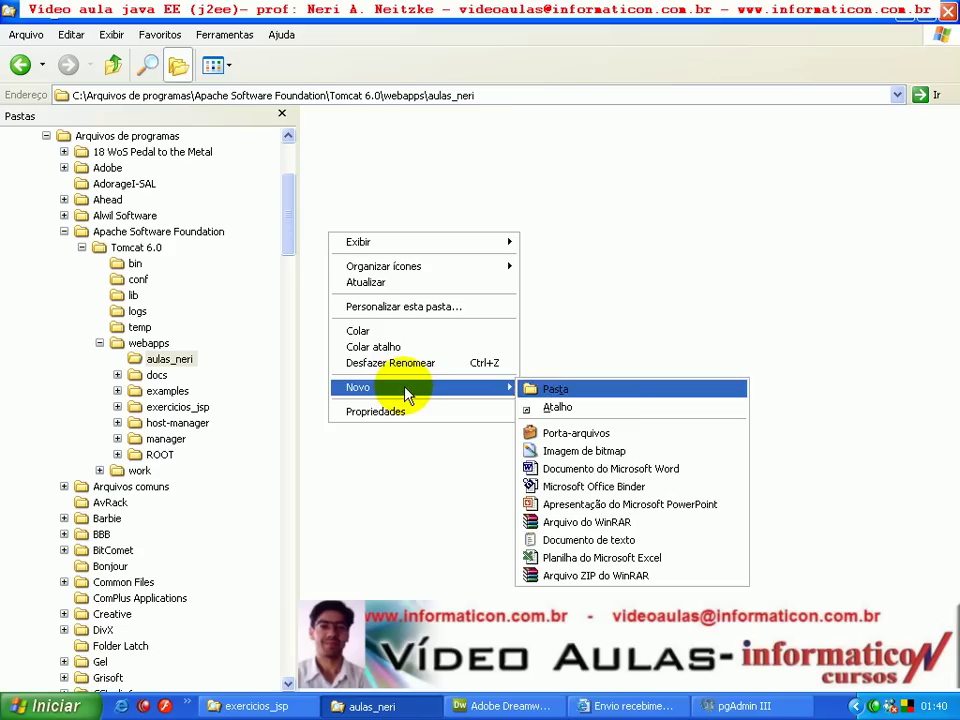
pyautogui.press('Return')
pyautogui.write('imagens')
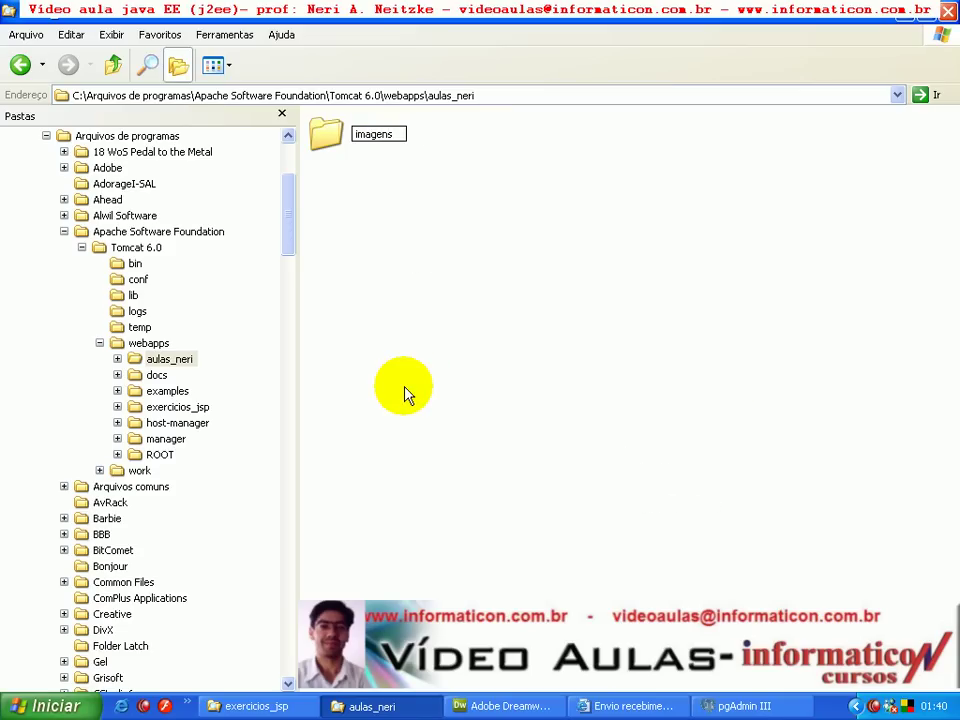
pyautogui.press('Return')
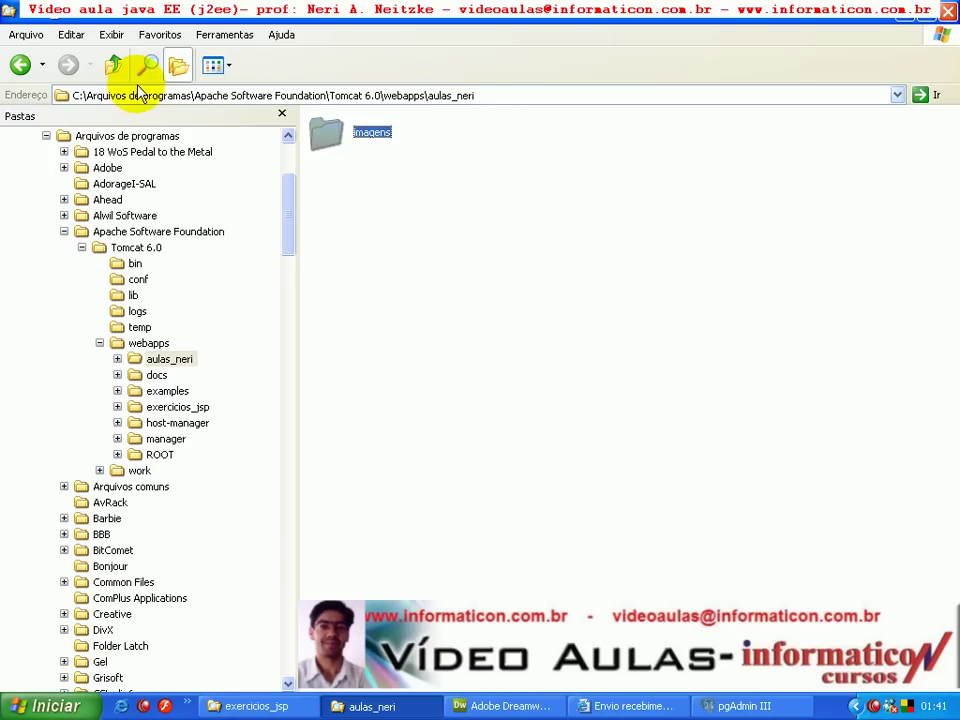
# Step: Go up to webapps, and in the other Explorer window go up from exercicios_jsp to the java ee - (j2ee) folder
pyautogui.click(115, 65)
pyautogui.hotkey('alt', 'Tab')
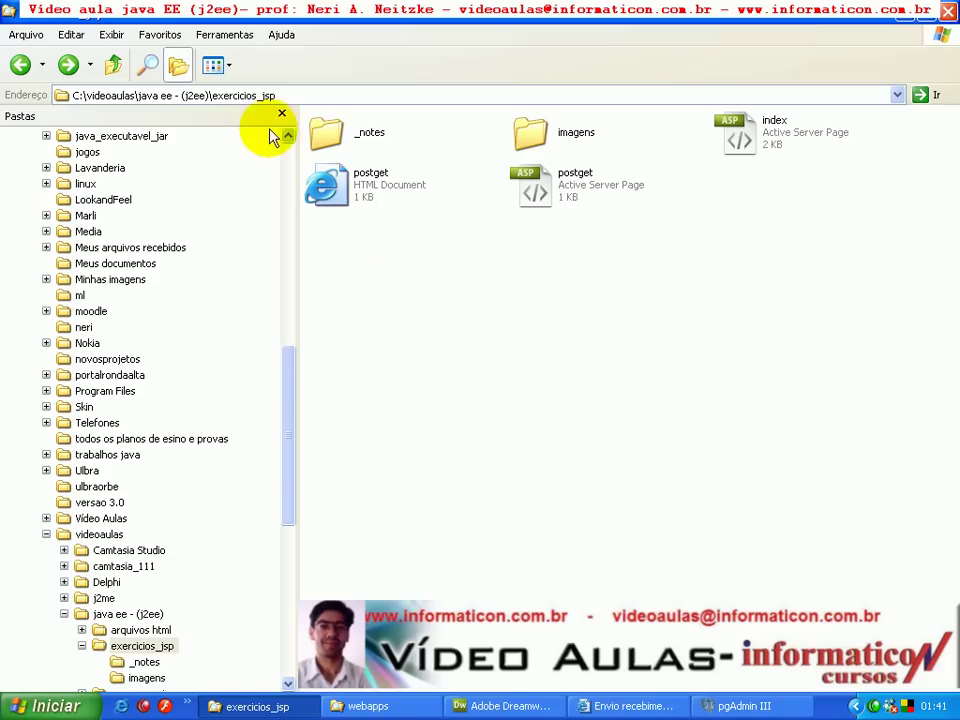
pyautogui.click(113, 64)
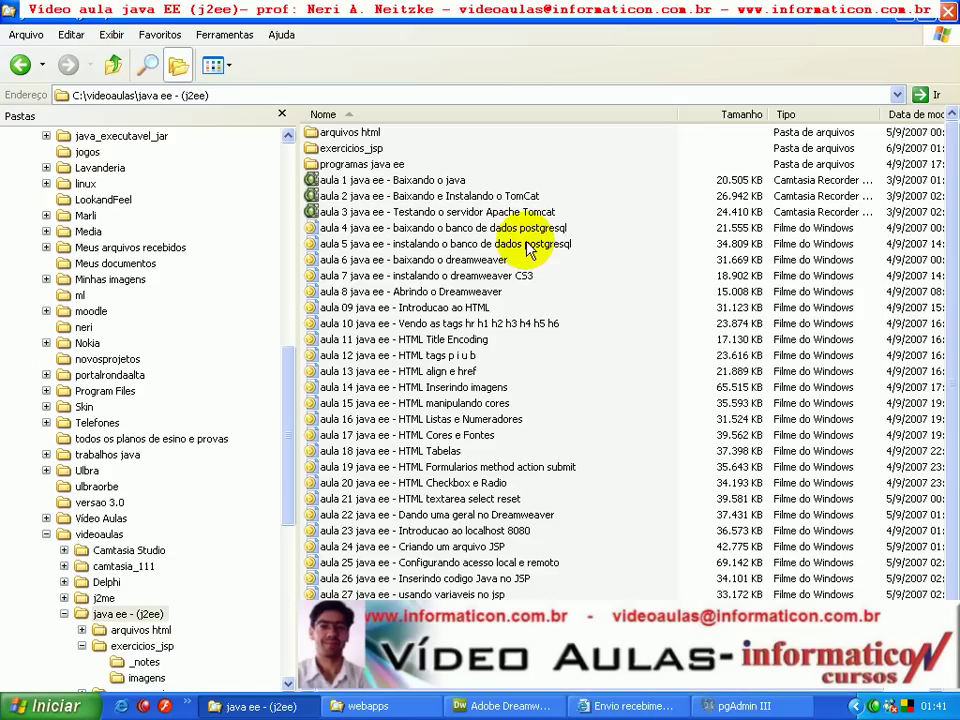
pyautogui.scroll(-1, 510, 272)
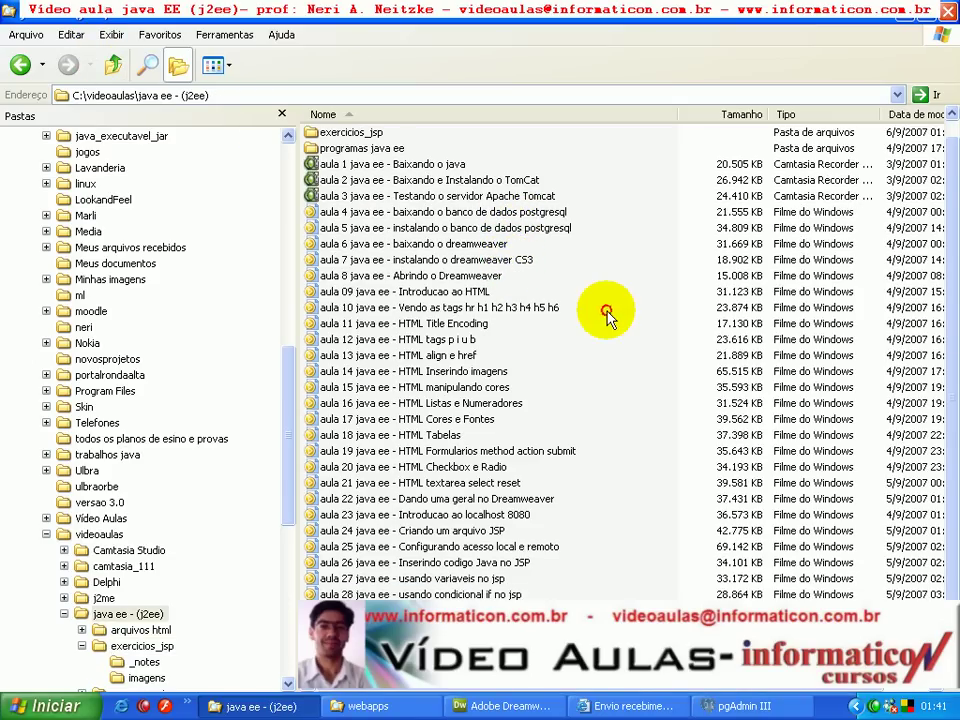
pyautogui.scroll(1, 612, 318)
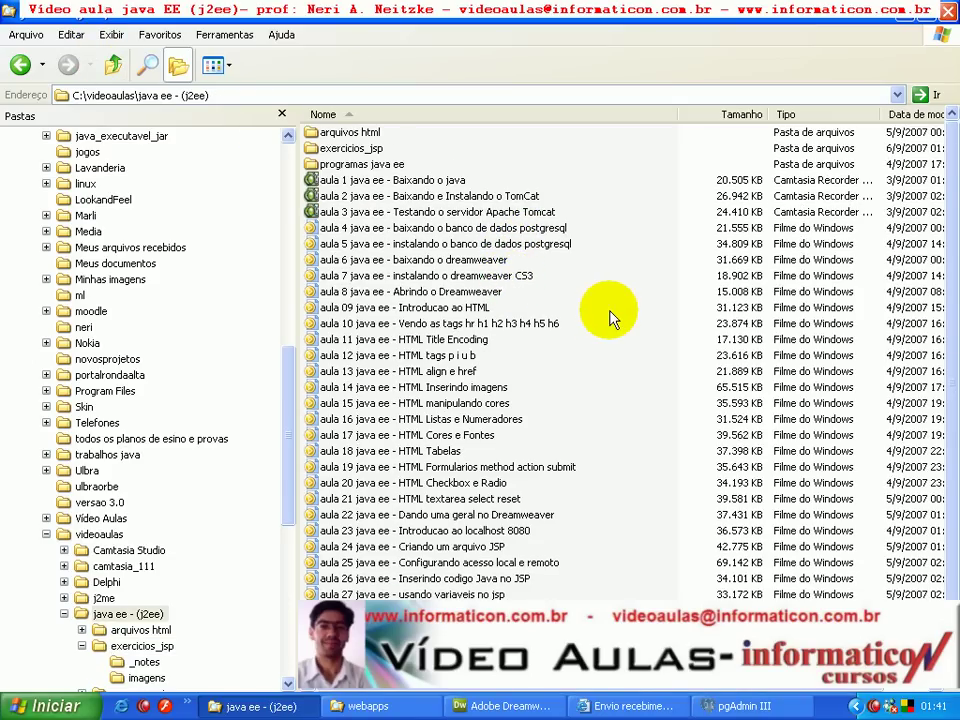
# Step: Create a folder named aulas_neri in C:\videoaulas\java ee - (j2ee) and open it
pyautogui.rightClick(611, 314)
pyautogui.press('Down')
pyautogui.press('Down')
pyautogui.press('Down')
pyautogui.press('Down')
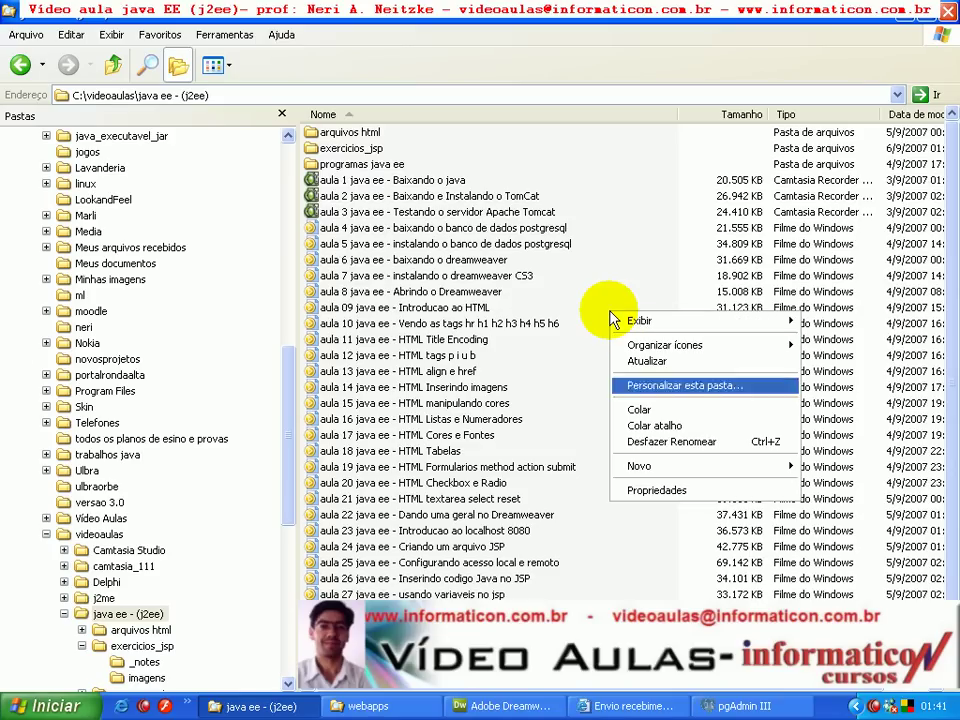
pyautogui.press('Down')
pyautogui.press('Down')
pyautogui.press('Down')
pyautogui.press('Down')
pyautogui.press('Right')
pyautogui.scroll(-2, 612, 318)
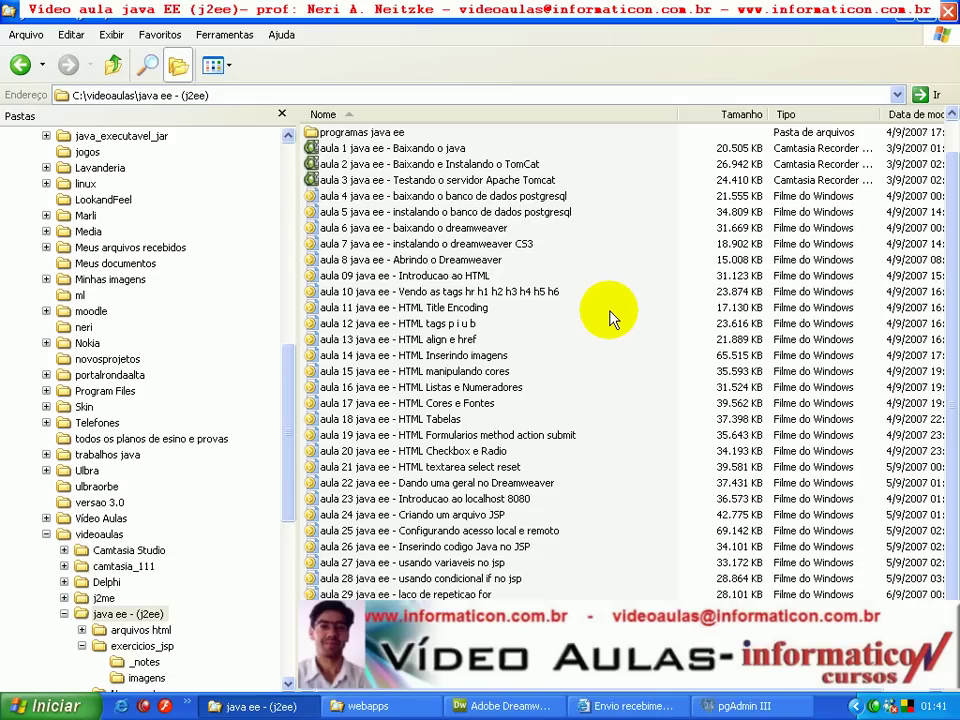
pyautogui.press('Return')
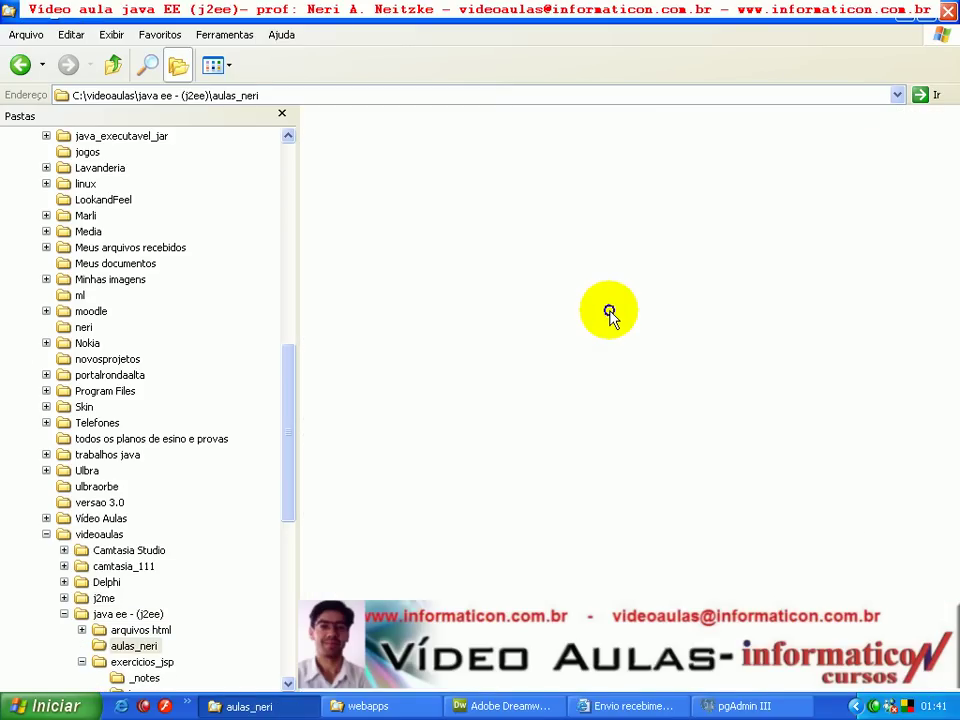
# Step: Create a new folder named imagens inside C:\videoaulas\java ee - (j2ee)\aulas_neri
pyautogui.rightClick(612, 318)
pyautogui.press('Down')
pyautogui.press('Down')
pyautogui.press('Down')
pyautogui.press('Down')
pyautogui.press('Down')
pyautogui.press('Down')
pyautogui.press('Down')
pyautogui.press('Down')
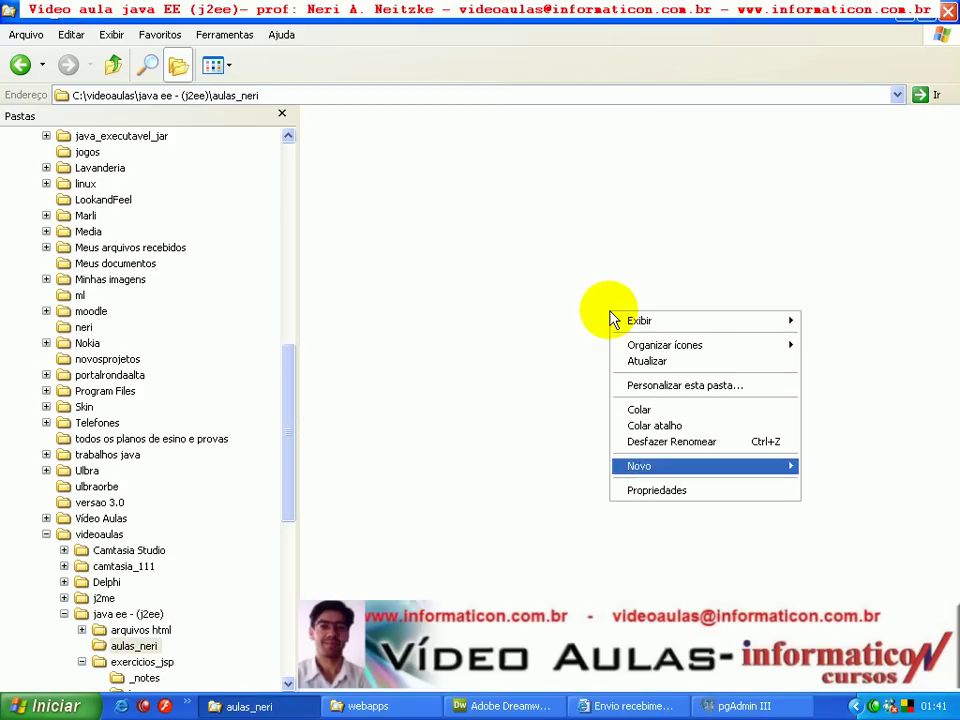
pyautogui.press('Right')
pyautogui.press('Return')
pyautogui.write('imagens')
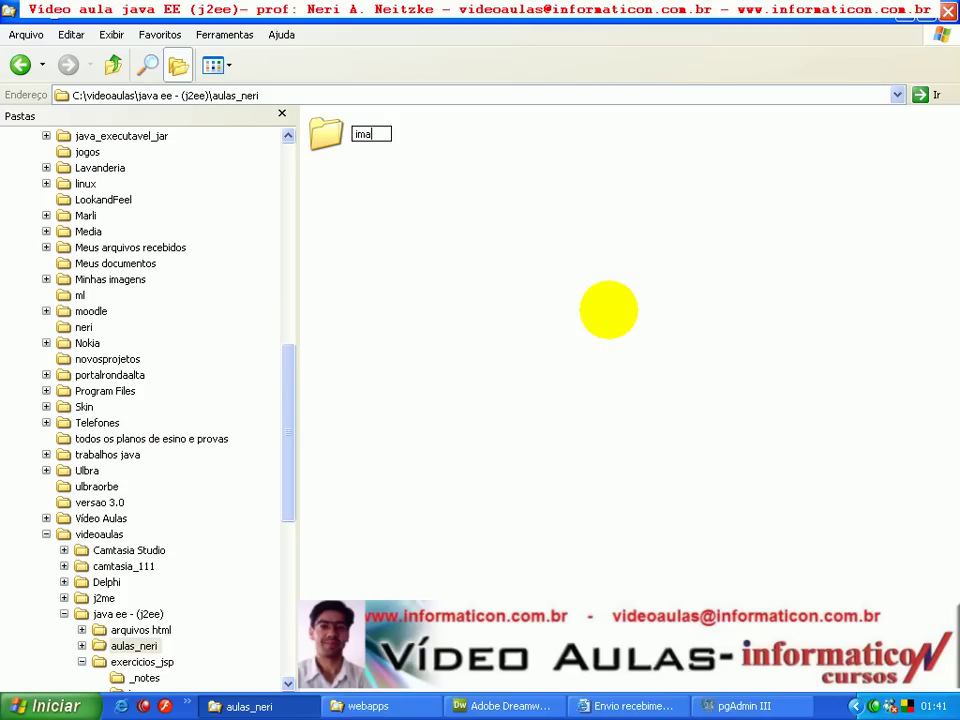
pyautogui.press('Return')
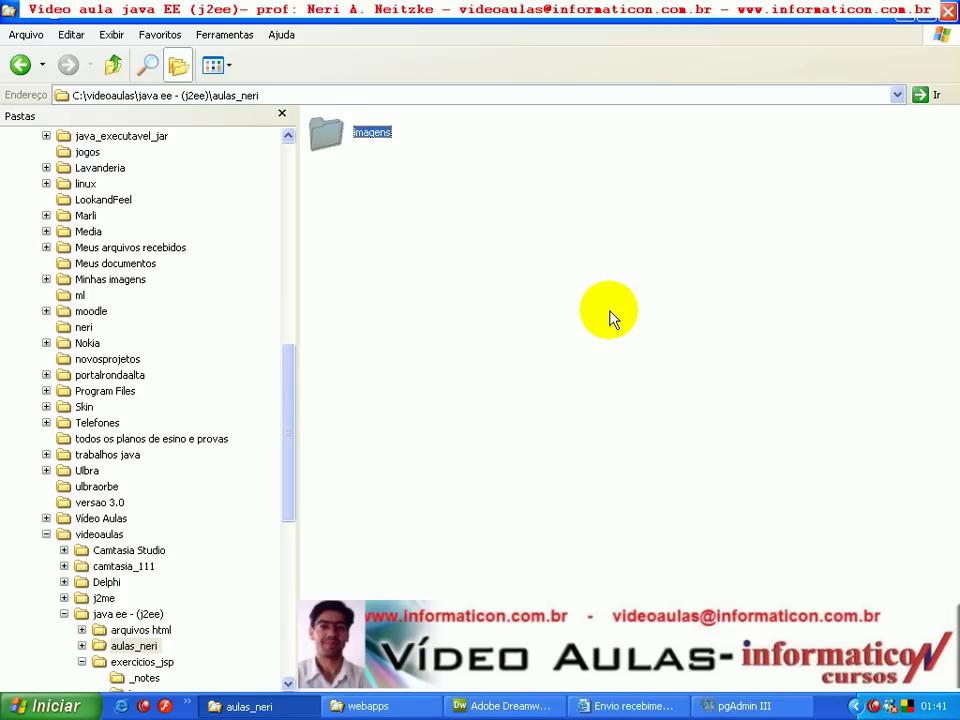
# Step: Paste the copied logo_info image into the imagens folder, preview it, and go back up to aulas_neri
pyautogui.press('Return')
pyautogui.hotkey('ctrl', 'v')
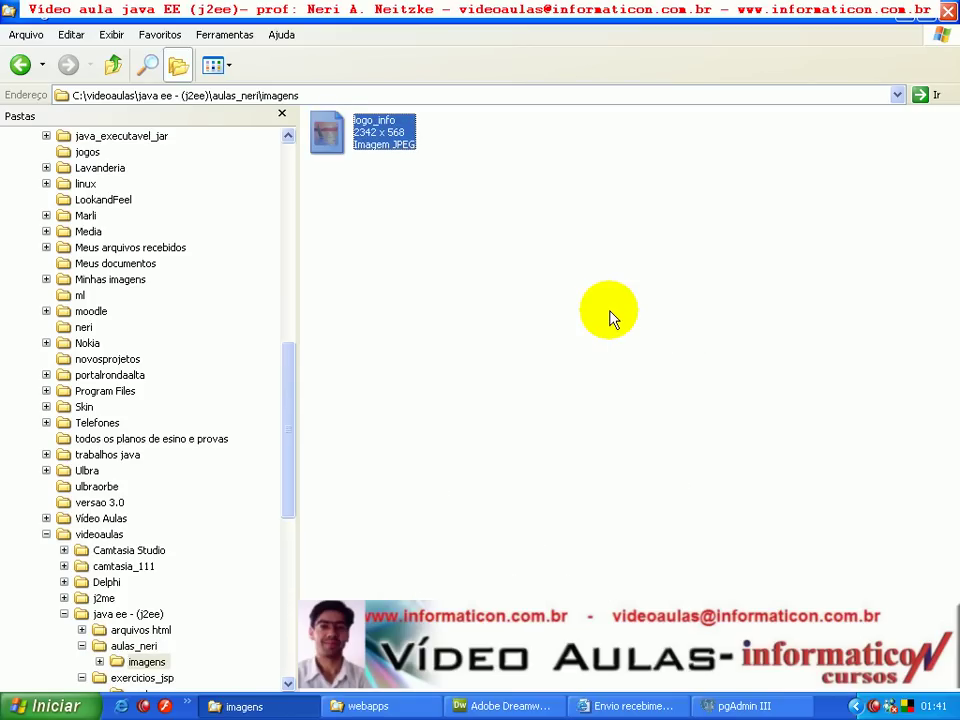
pyautogui.press('Return')
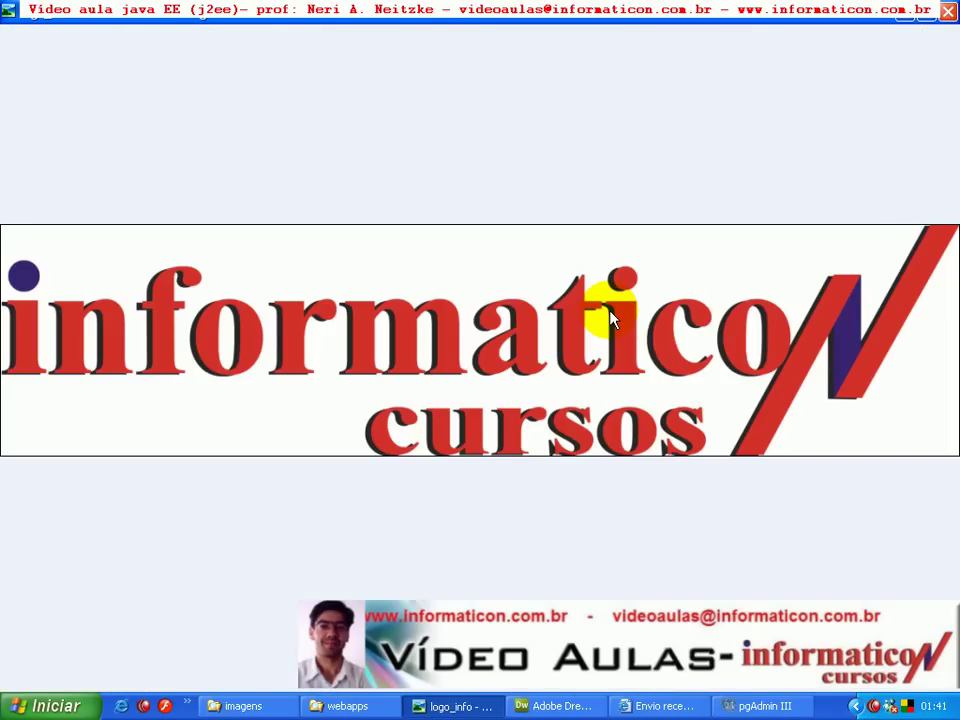
pyautogui.hotkey('alt', 'F4')
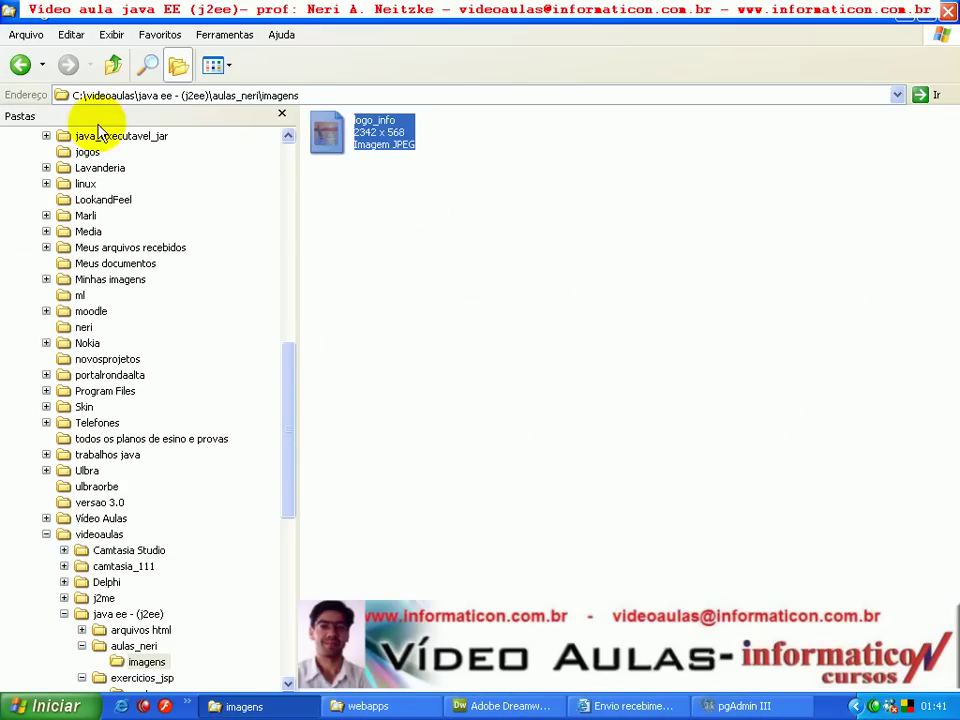
pyautogui.click(104, 70)
# Step: Switch to Dreamweaver and start a new site definition with the site name aulas_neri
pyautogui.hotkey('alt', 'Tab')
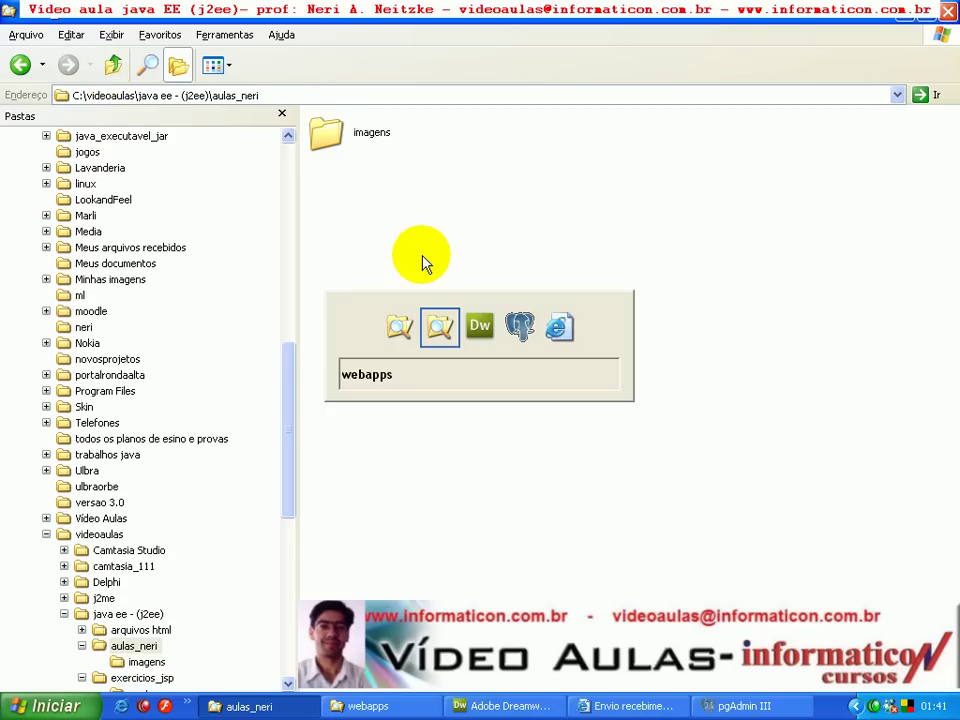
pyautogui.hotkey('alt', 'Tab')
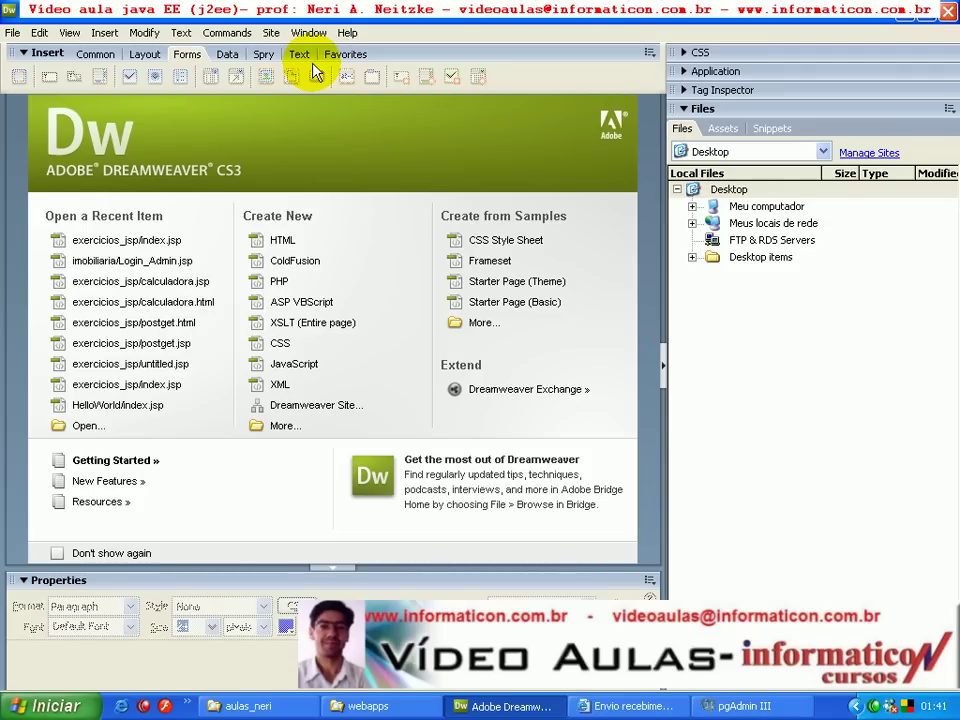
pyautogui.click(309, 33)
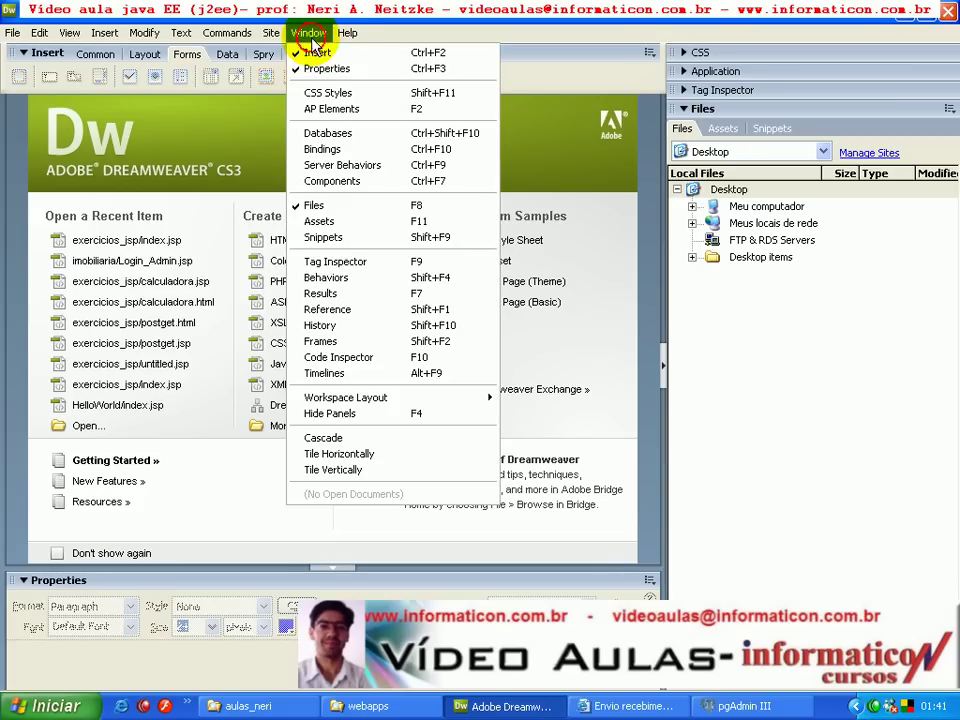
pyautogui.press('Left')
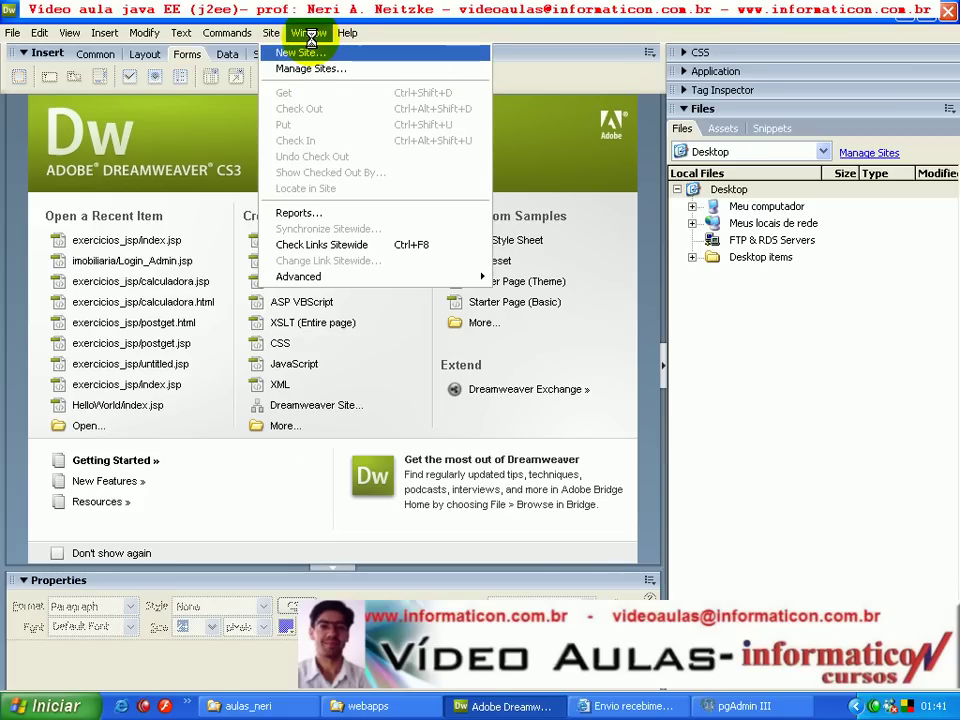
pyautogui.press('Return')
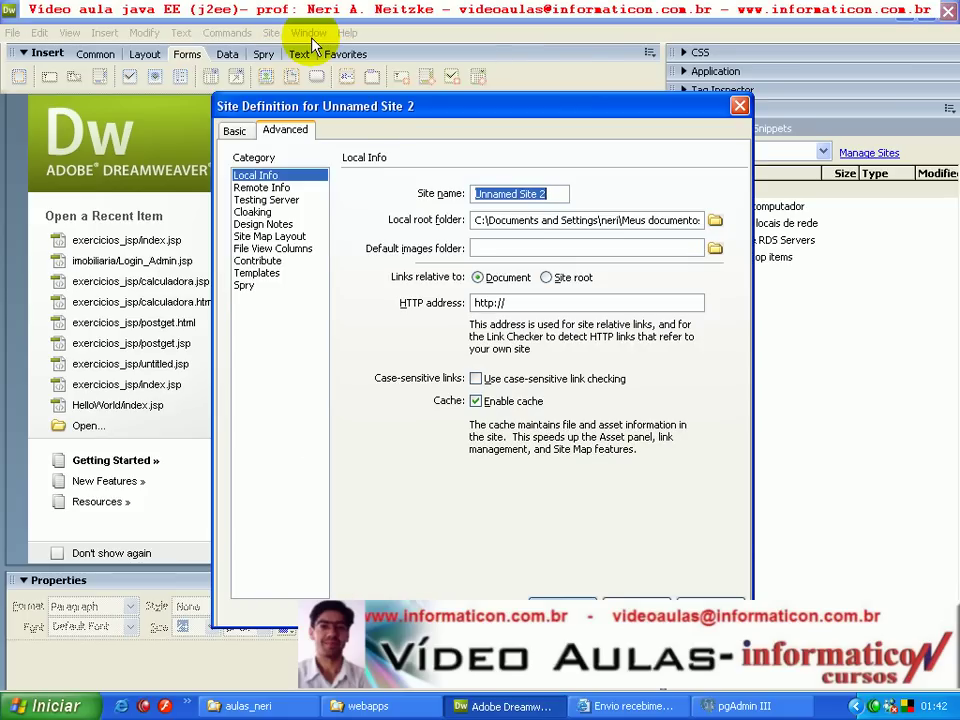
pyautogui.write('aulas_n')
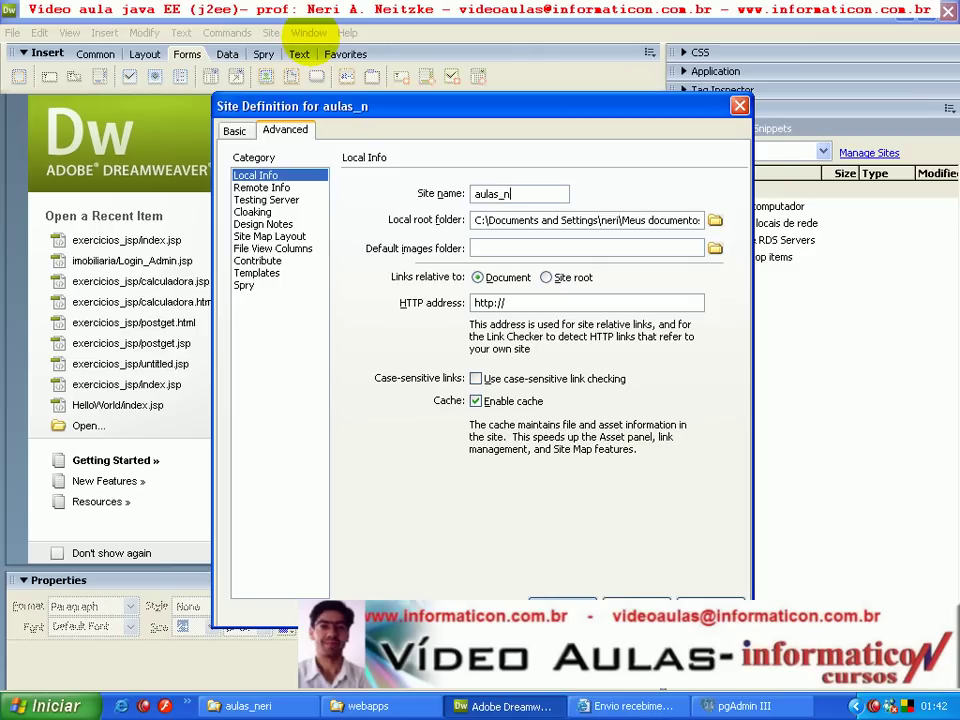
pyautogui.write('eri')
pyautogui.press('Tab')
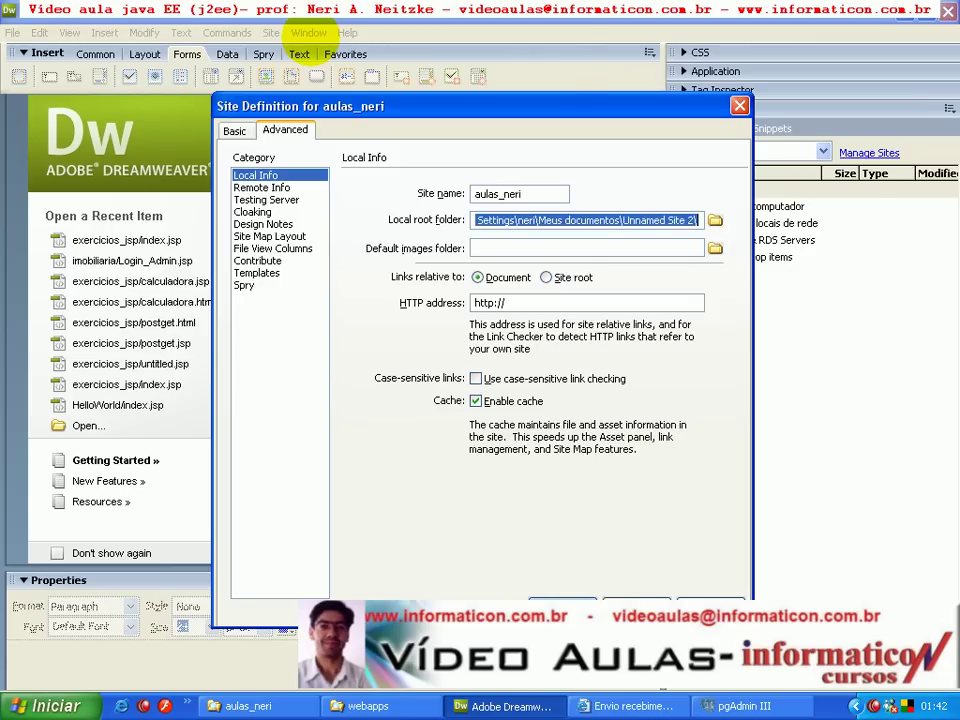
# Step: Start browsing for the site's local root folder and go to the Disco local (C:) drive
pyautogui.click(723, 219)
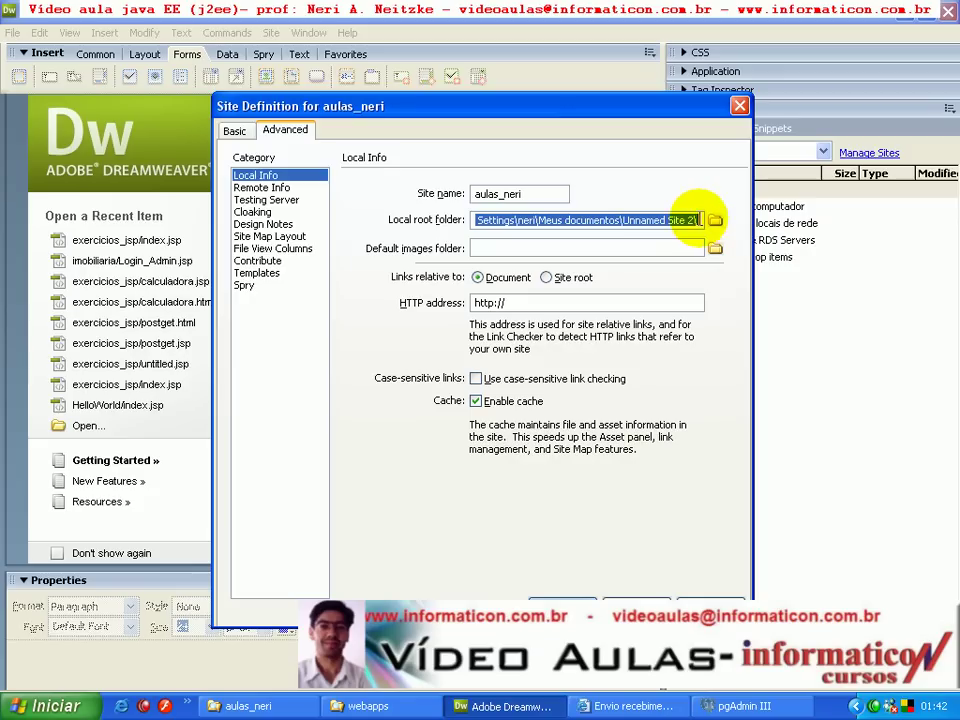
pyautogui.click(714, 220)
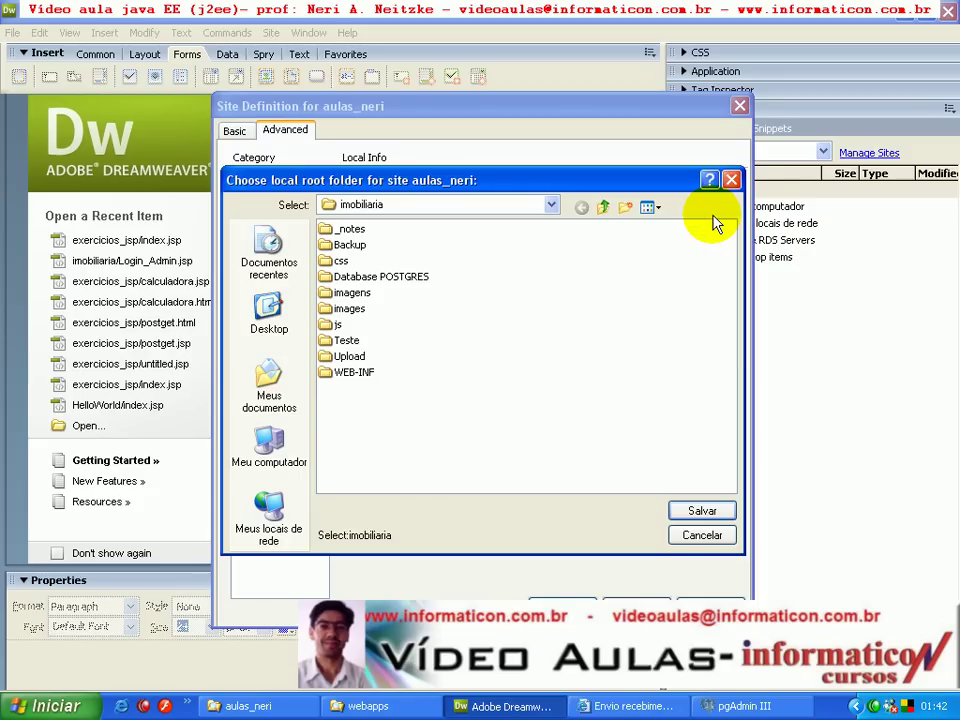
pyautogui.click(501, 207)
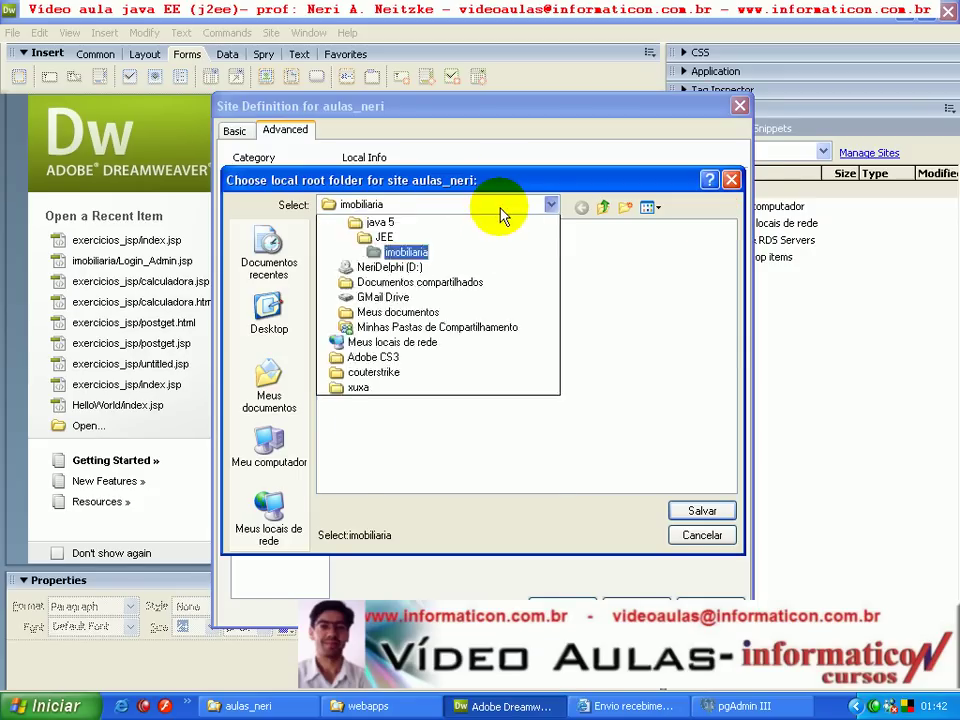
pyautogui.press('Up')
pyautogui.press('Up')
pyautogui.press('Up')
pyautogui.press('Up')
pyautogui.press('Return')
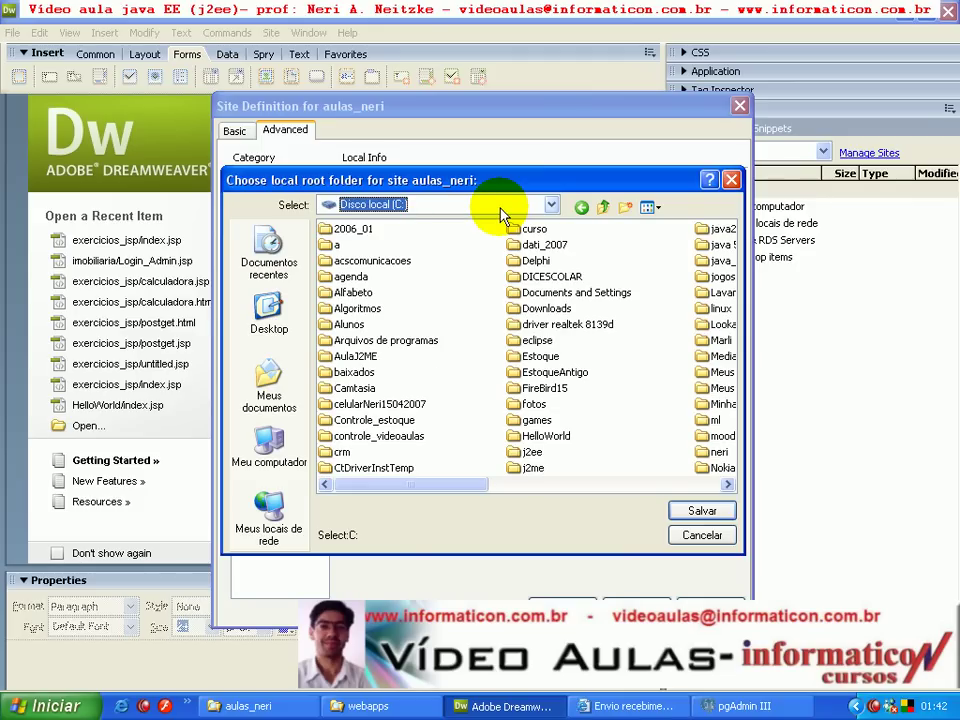
# Step: Open the videoaulas folder on C: and the java ee - (j2ee) folder inside it
pyautogui.press('Tab')
pyautogui.press('Down')
pyautogui.press('Down')
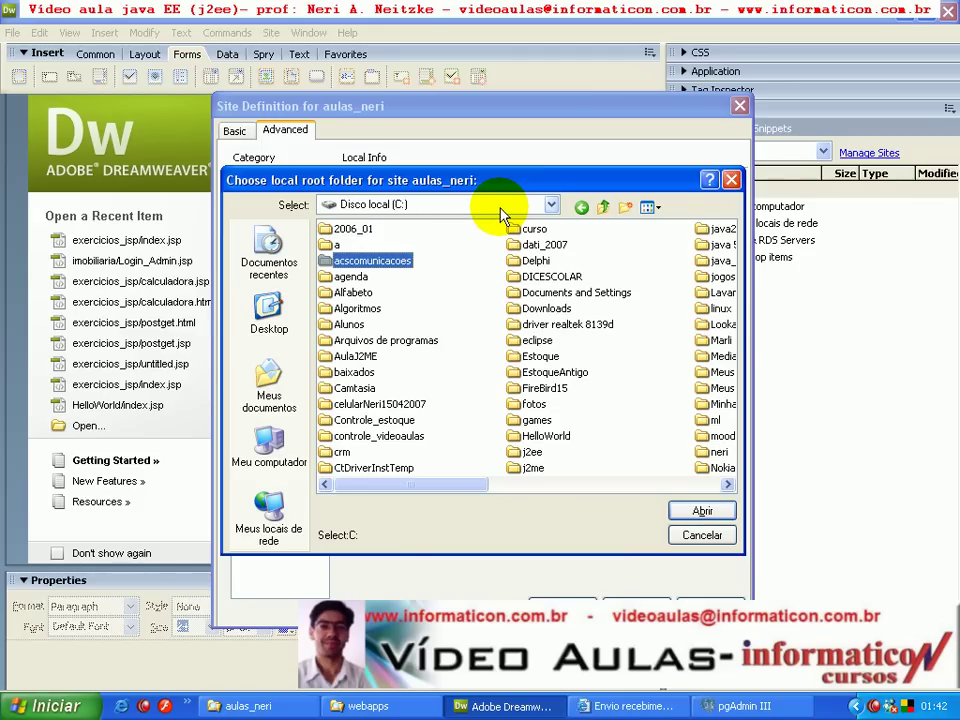
pyautogui.press('b')
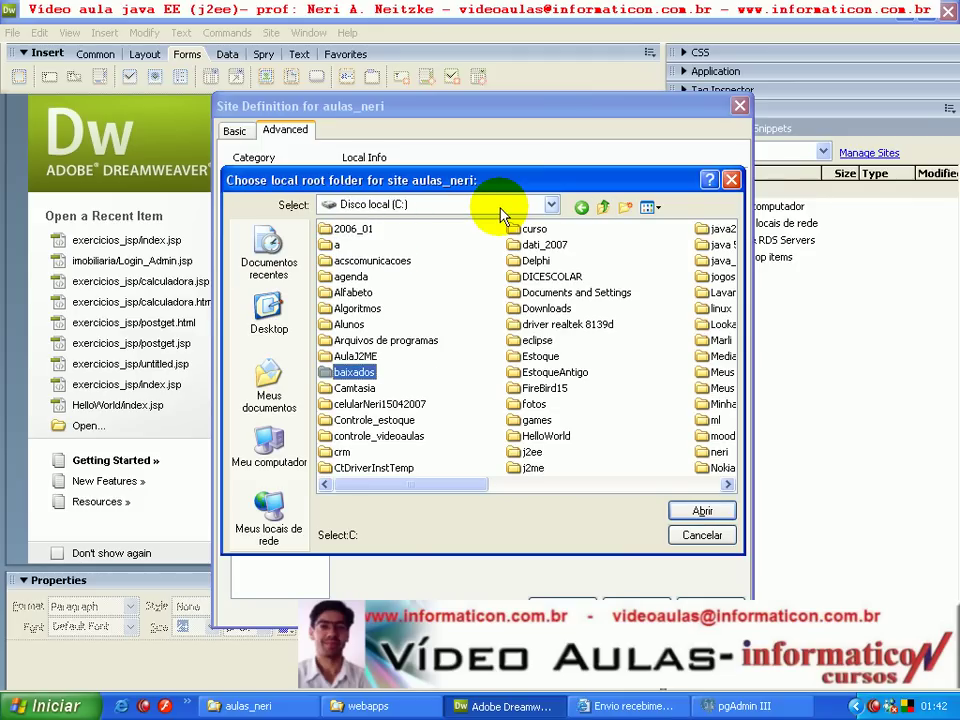
pyautogui.press('f')
pyautogui.press('v')
pyautogui.press('i')
pyautogui.press('Down')
pyautogui.press('Return')
pyautogui.press('d')
pyautogui.press('j')
pyautogui.press('a')
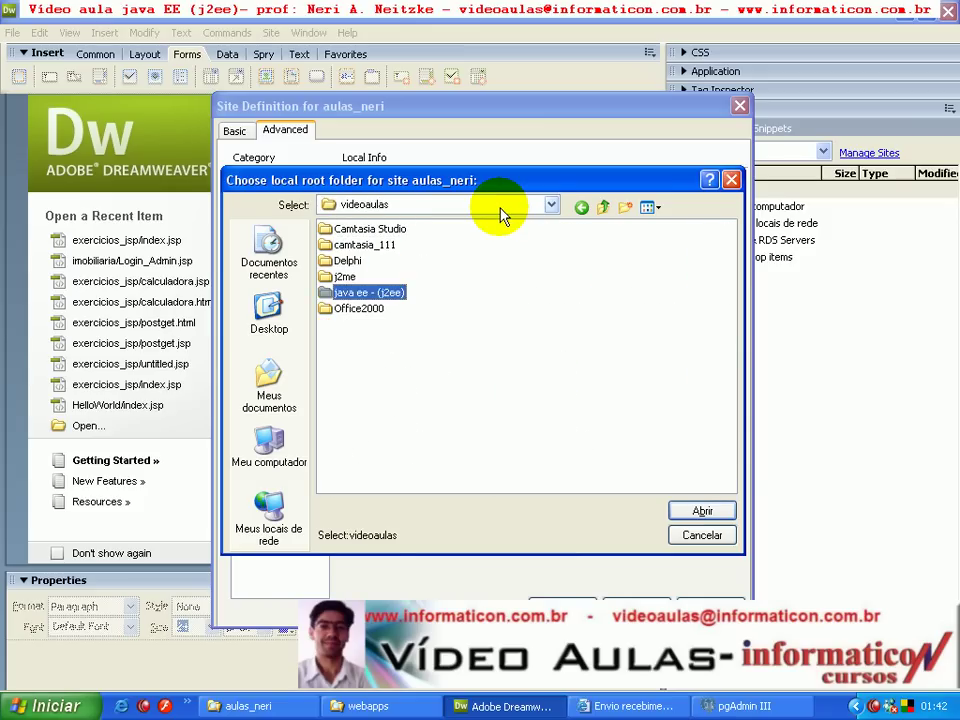
pyautogui.press('Return')
# Step: Choose the aulas_neri folder in java ee - (j2ee) as the site's local root folder
pyautogui.press('e')
pyautogui.press('p')
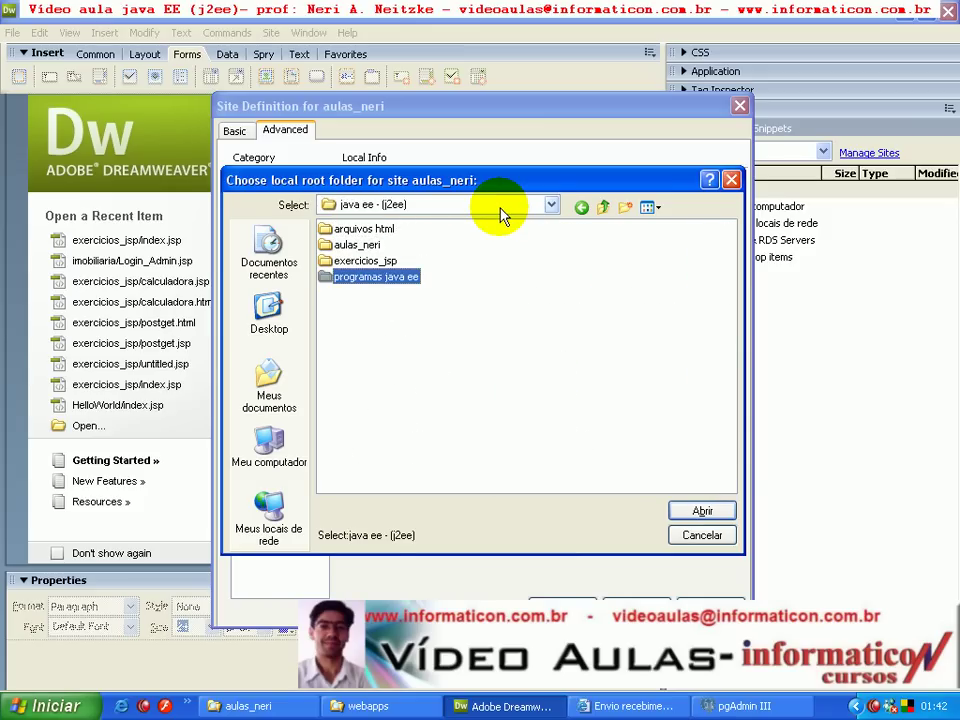
pyautogui.press('a')
pyautogui.press('a')
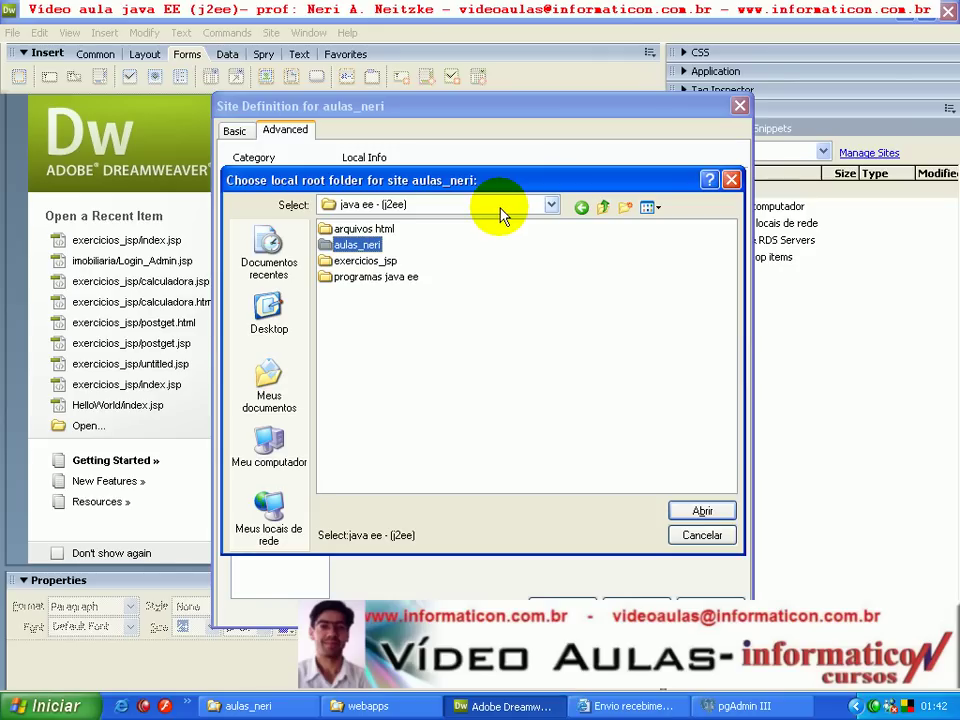
pyautogui.press('Return')
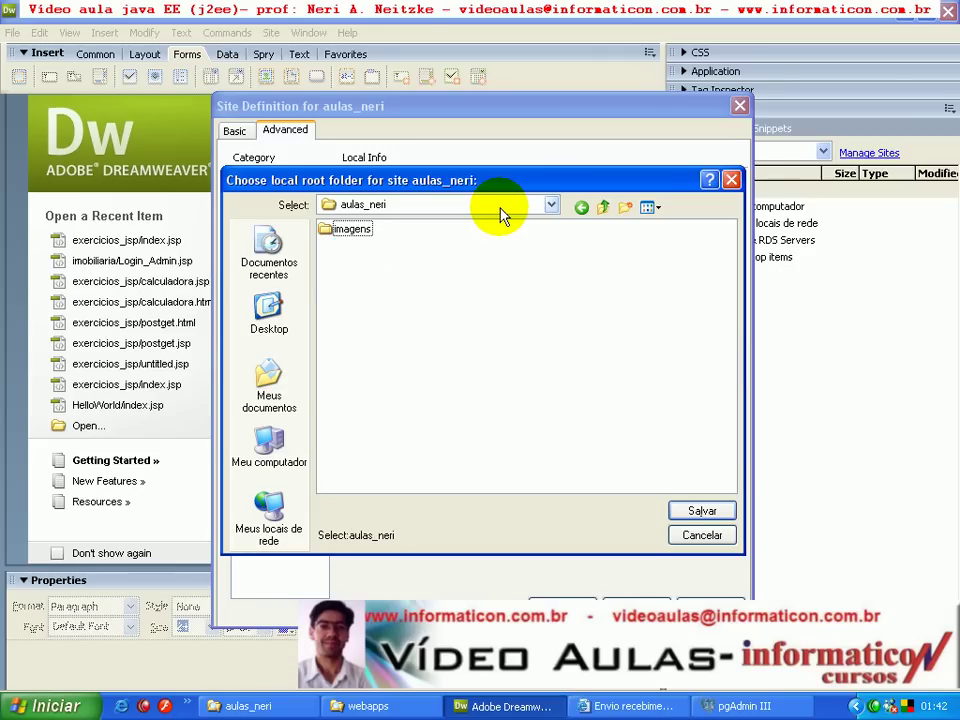
pyautogui.click(702, 512)
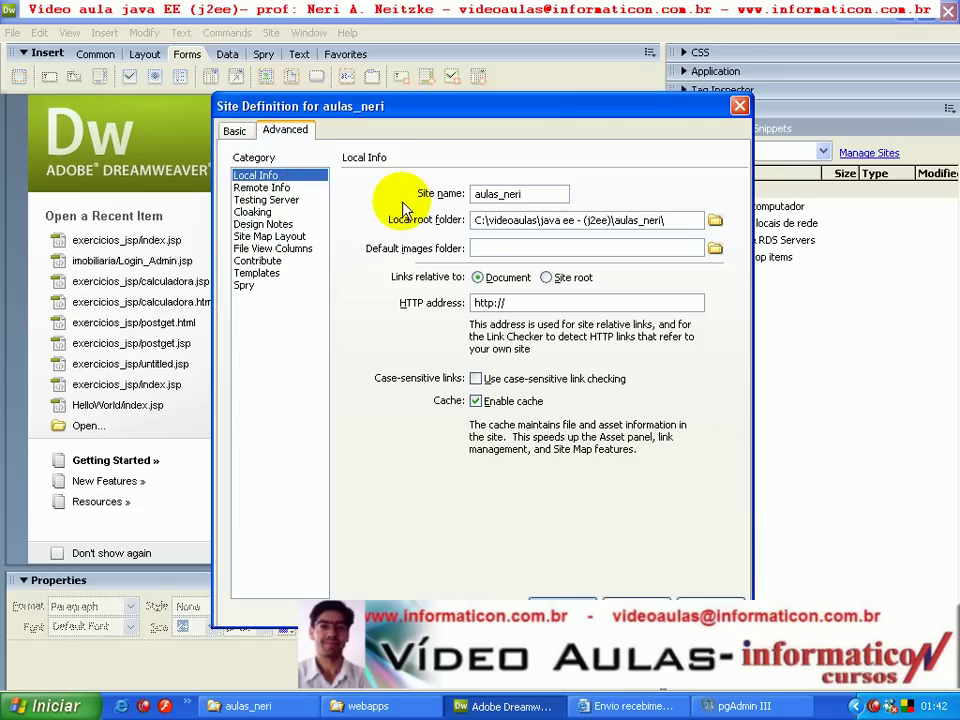
# Step: Set the site's remote access to Local/Network and dismiss the prompt about the server folder
pyautogui.click(283, 188)
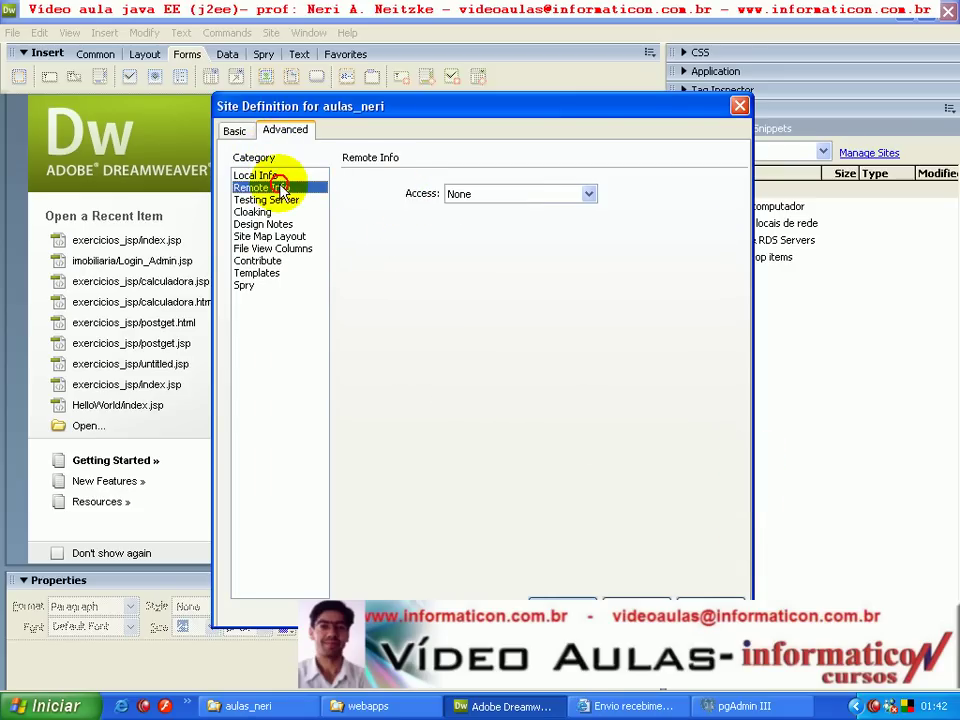
pyautogui.click(526, 196)
pyautogui.press('Down')
pyautogui.press('Down')
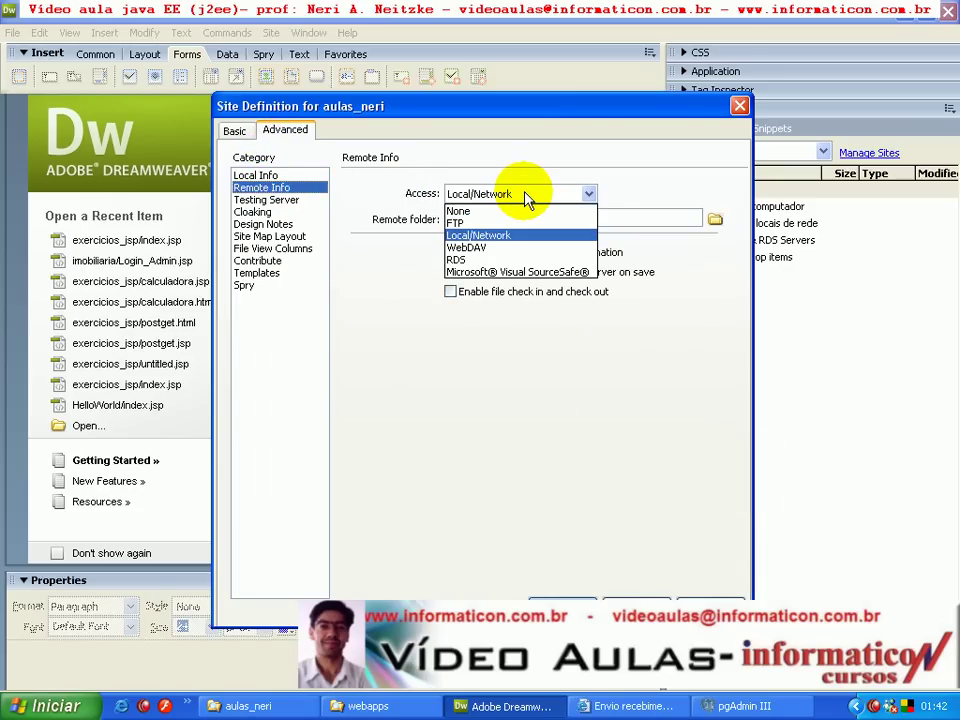
pyautogui.press('Return')
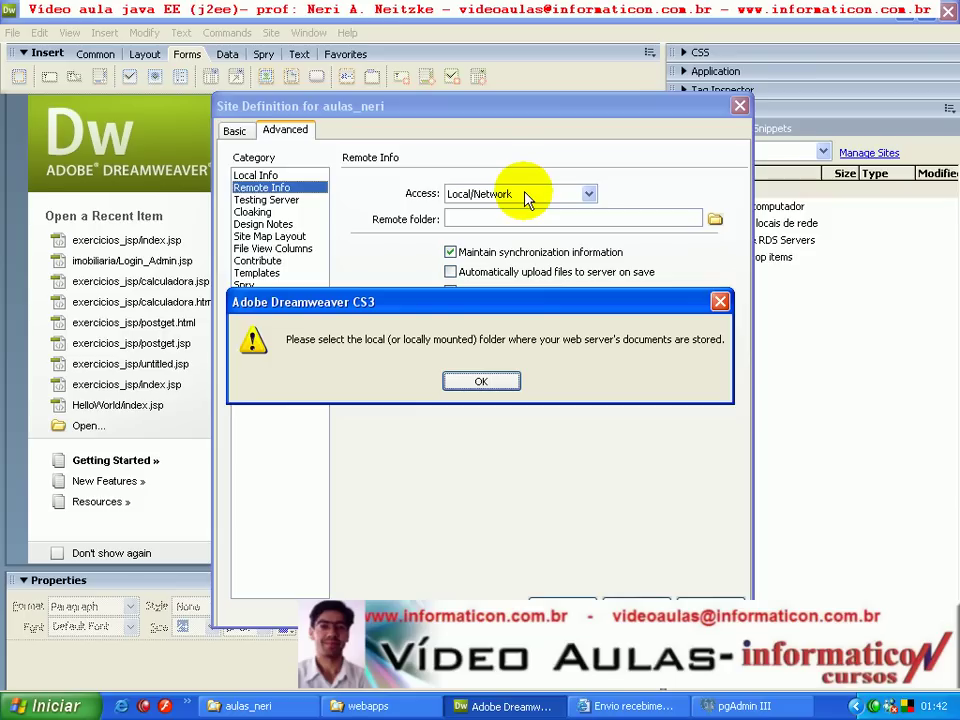
pyautogui.press('Return')
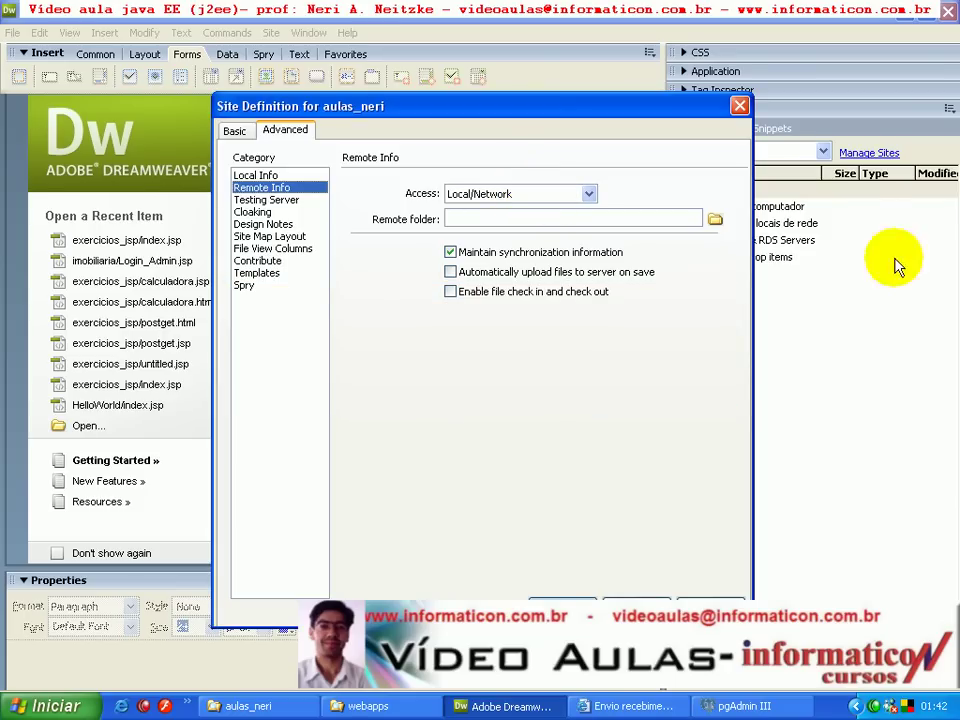
# Step: Start browsing for the site's remote root folder and go to the Disco local (C:) drive
pyautogui.click(719, 217)
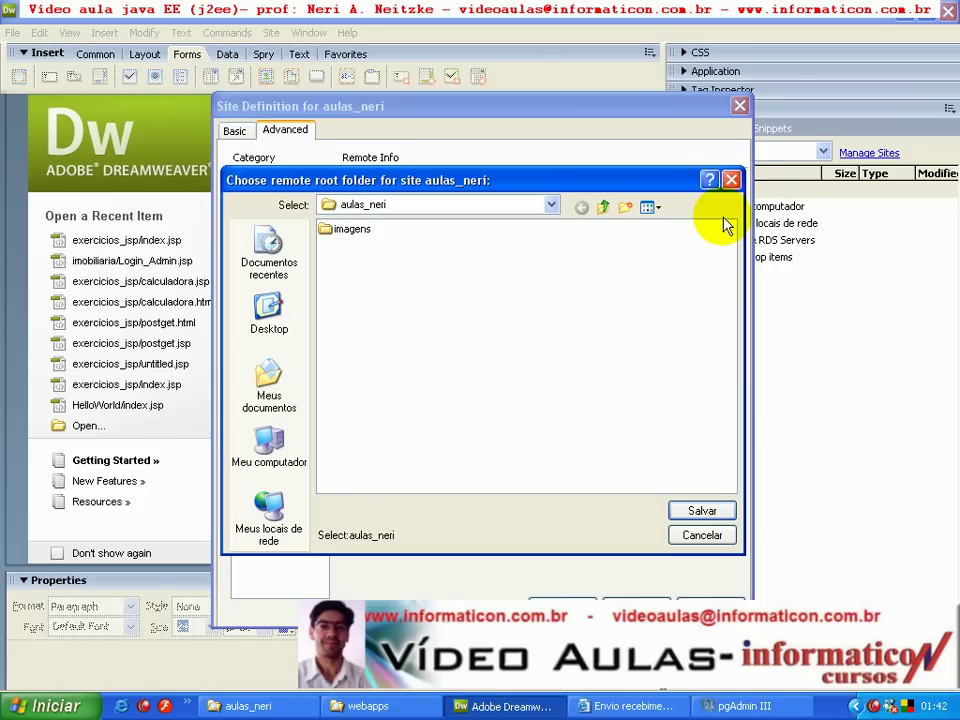
pyautogui.click(454, 207)
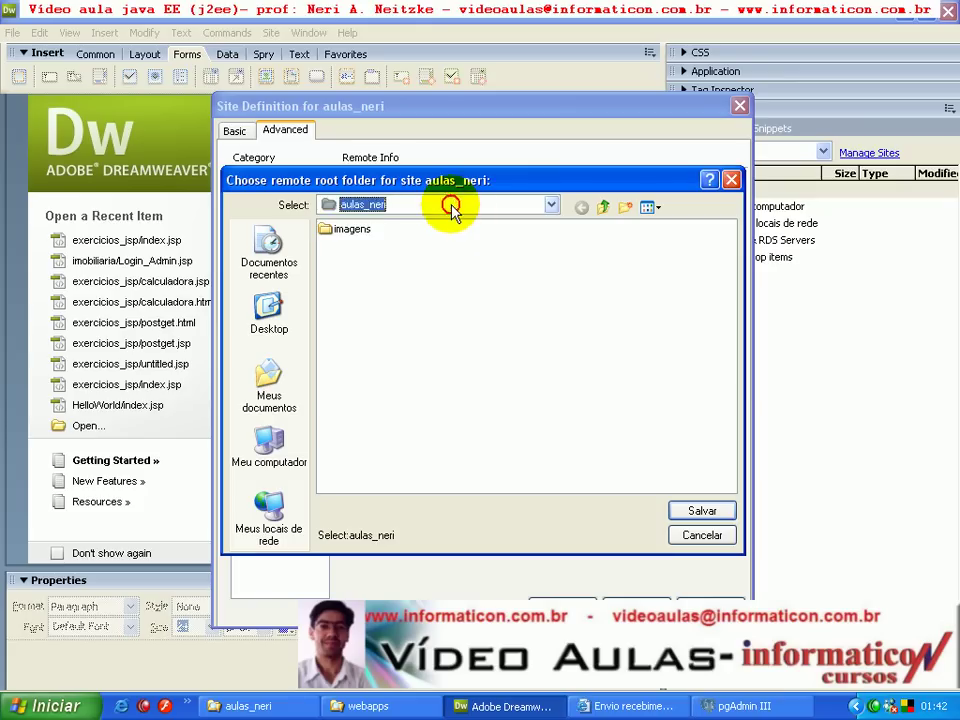
pyautogui.press('Up')
pyautogui.press('Up')
pyautogui.press('Up')
pyautogui.press('Return')
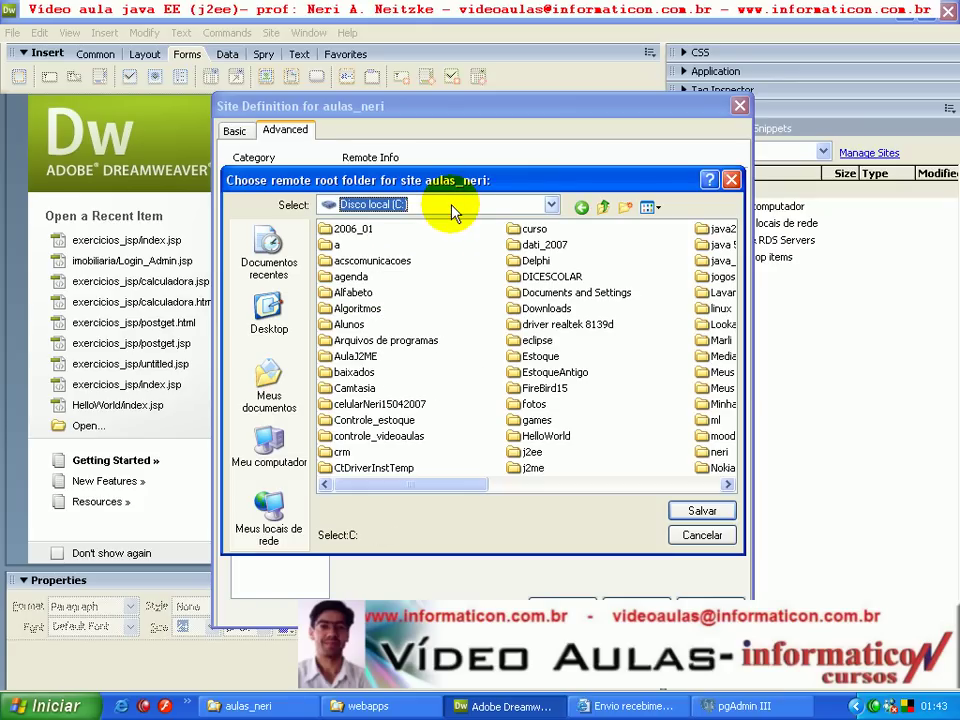
pyautogui.press('Tab')
pyautogui.press('Right')
pyautogui.press('Right')
pyautogui.press('Right')
pyautogui.press('Down')
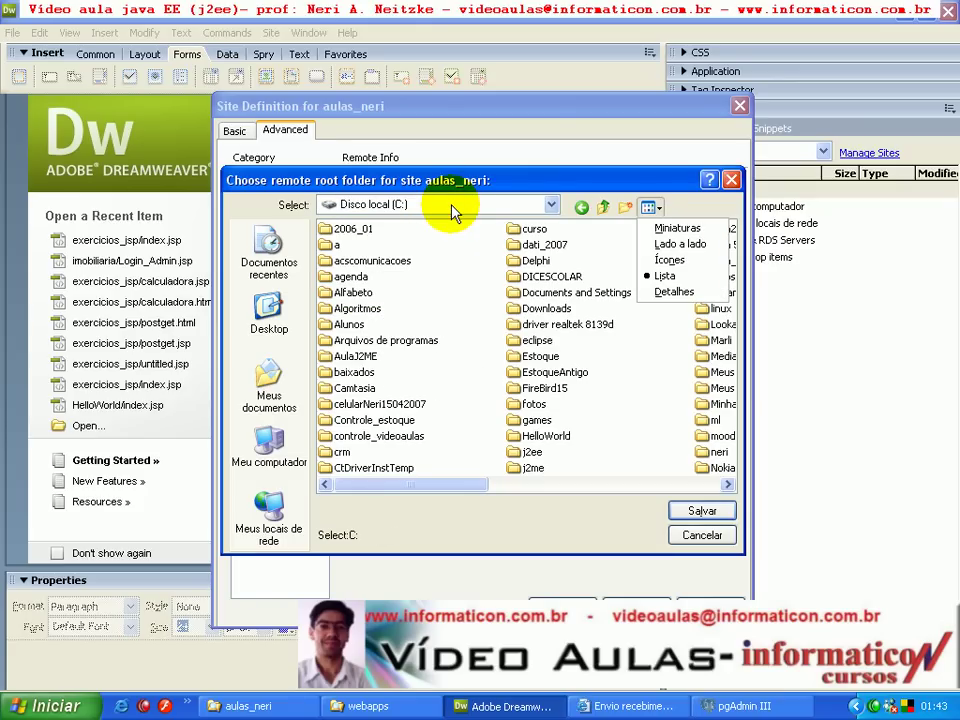
# Step: Browse through Arquivos de programas and Apache Software Foundation to Tomcat's webapps folder for the remote root
pyautogui.click(386, 340)
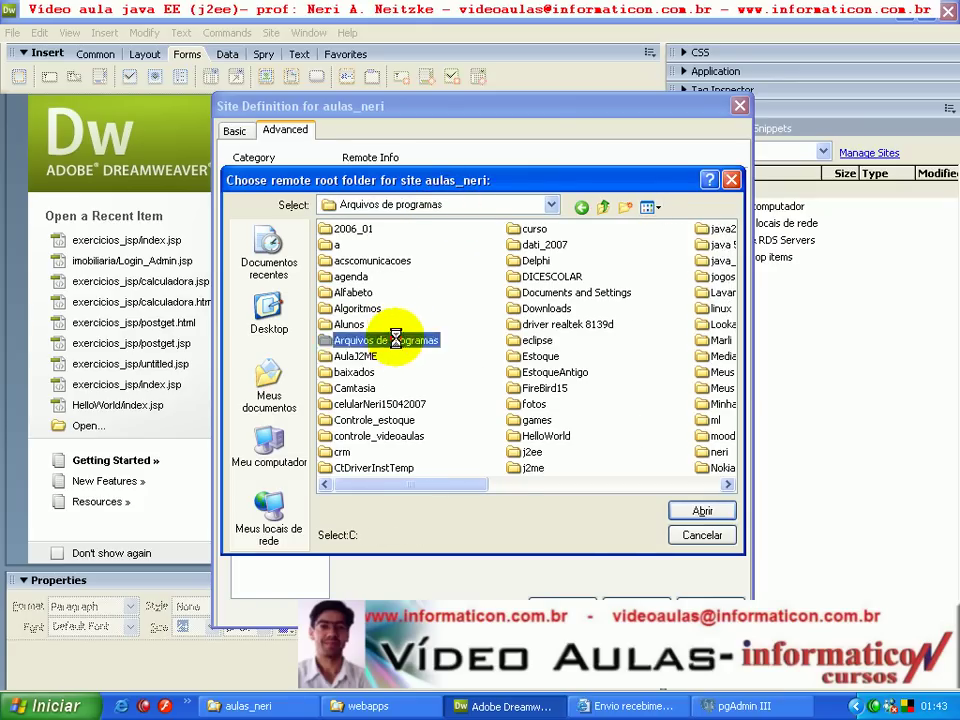
pyautogui.doubleClick(388, 340)
pyautogui.click(382, 309)
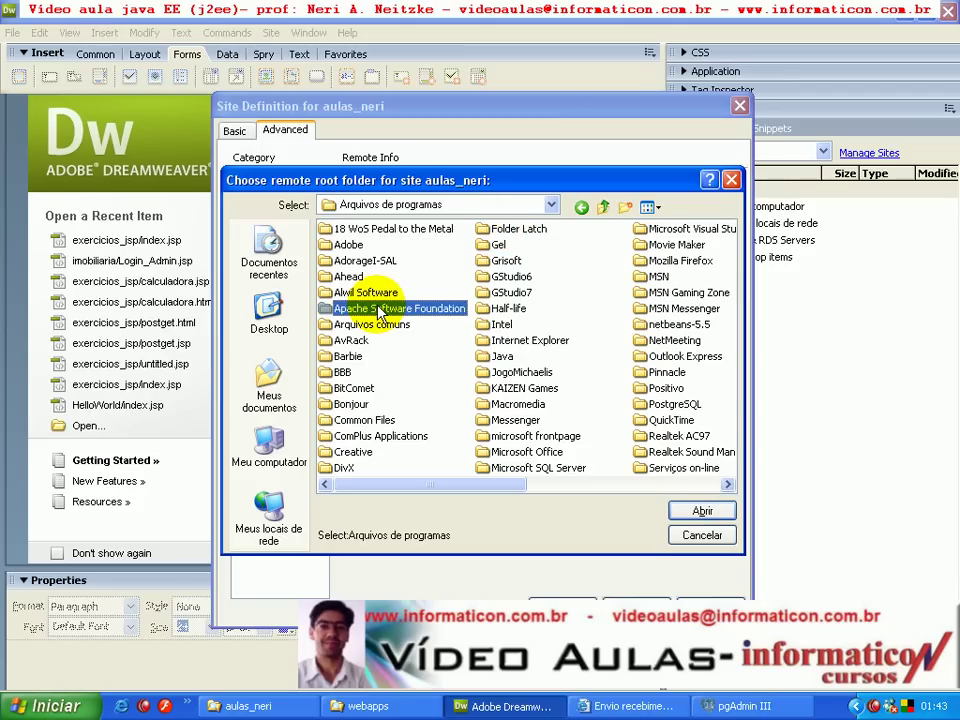
pyautogui.press('Right')
pyautogui.click(380, 312)
pyautogui.doubleClick(380, 312)
pyautogui.doubleClick(378, 236)
pyautogui.doubleClick(380, 312)
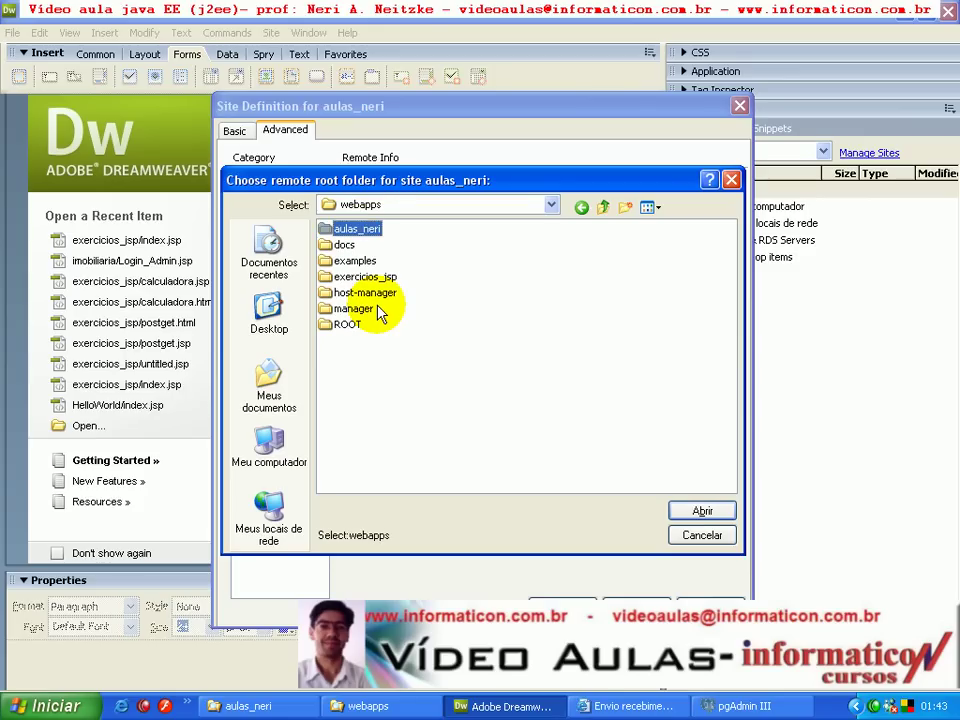
# Step: Choose the aulas_neri folder inside webapps as the site's remote root folder
pyautogui.press('Return')
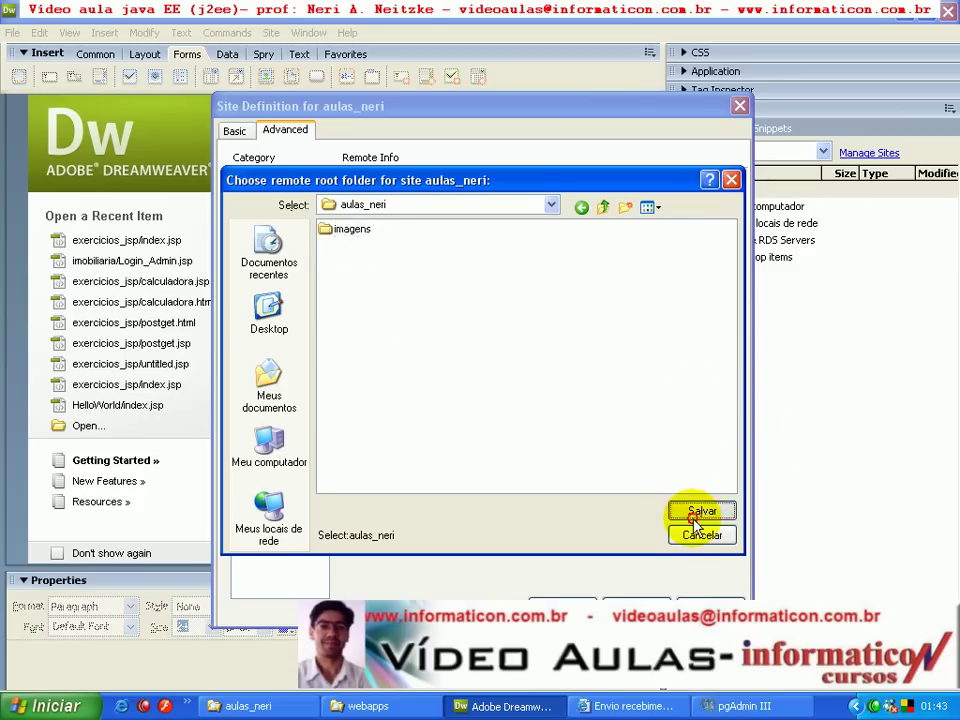
pyautogui.click(699, 512)
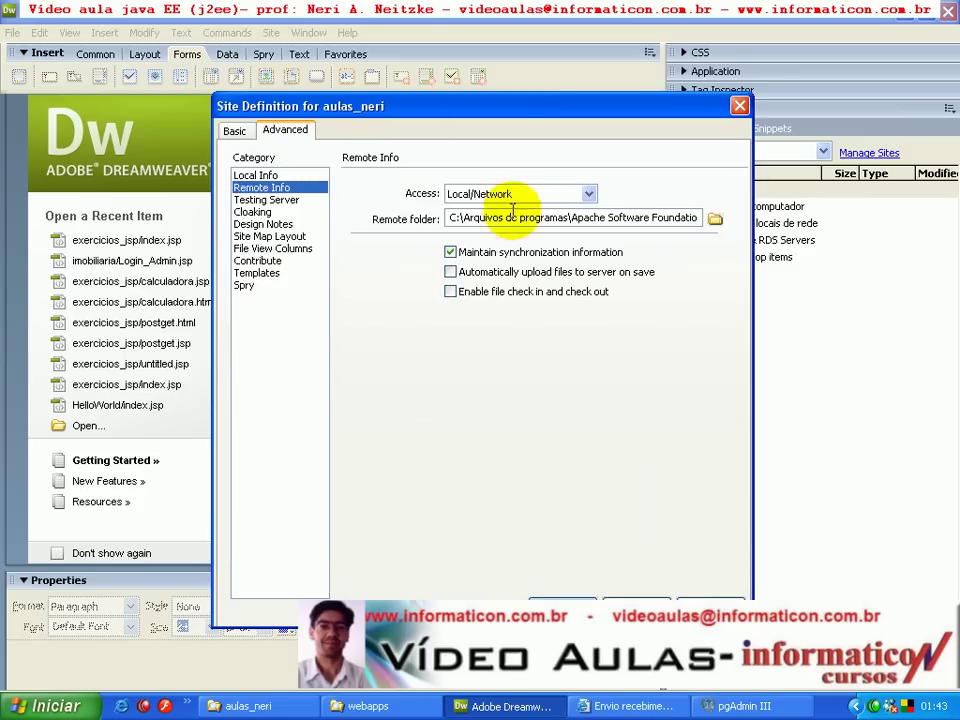
# Step: Set the testing server's server model to JSP and save the site definition
pyautogui.click(266, 199)
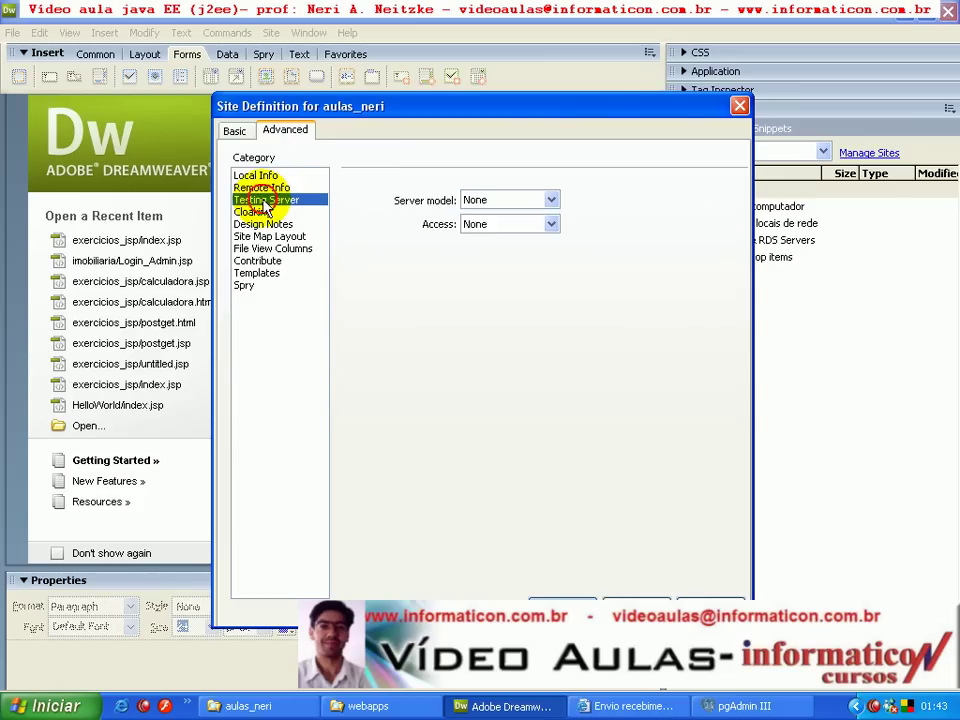
pyautogui.click(530, 200)
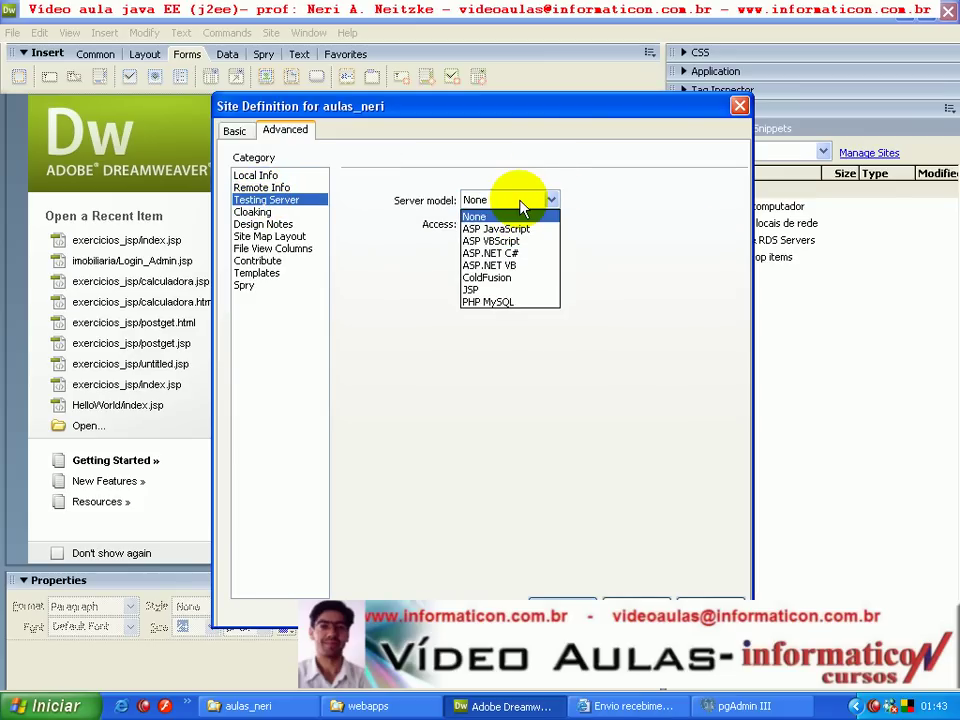
pyautogui.press('Down')
pyautogui.press('Down')
pyautogui.press('Down')
pyautogui.press('Down')
pyautogui.press('Down')
pyautogui.press('Down')
pyautogui.press('Return')
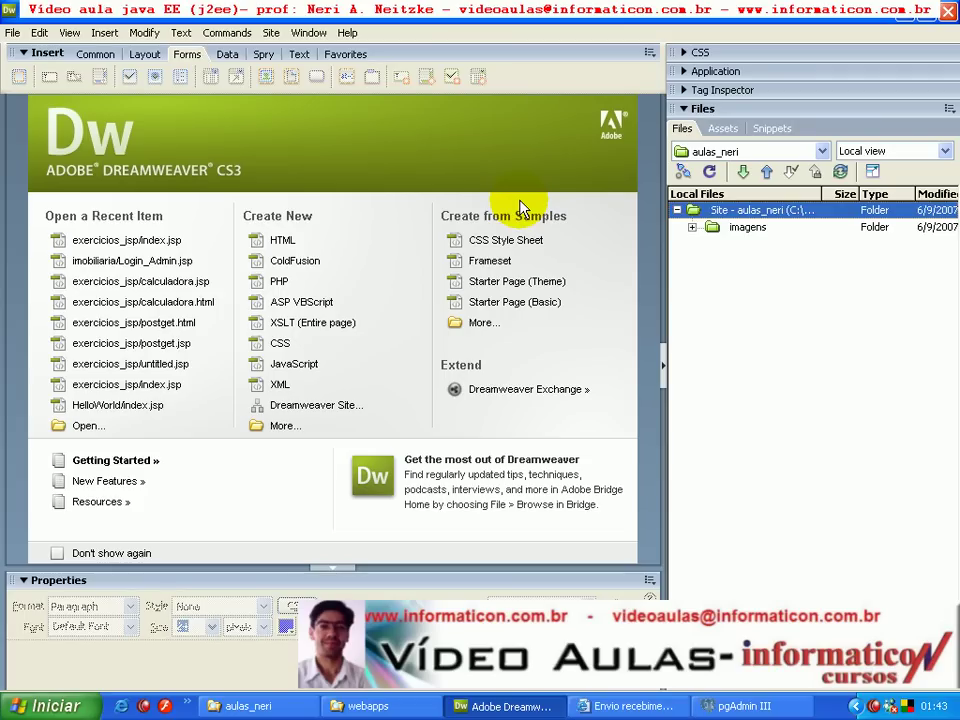
# Step: Expand the imagens folder in the aulas_neri site and inspect the site root and logo_info.jpg
pyautogui.click(692, 227)
pyautogui.click(786, 250)
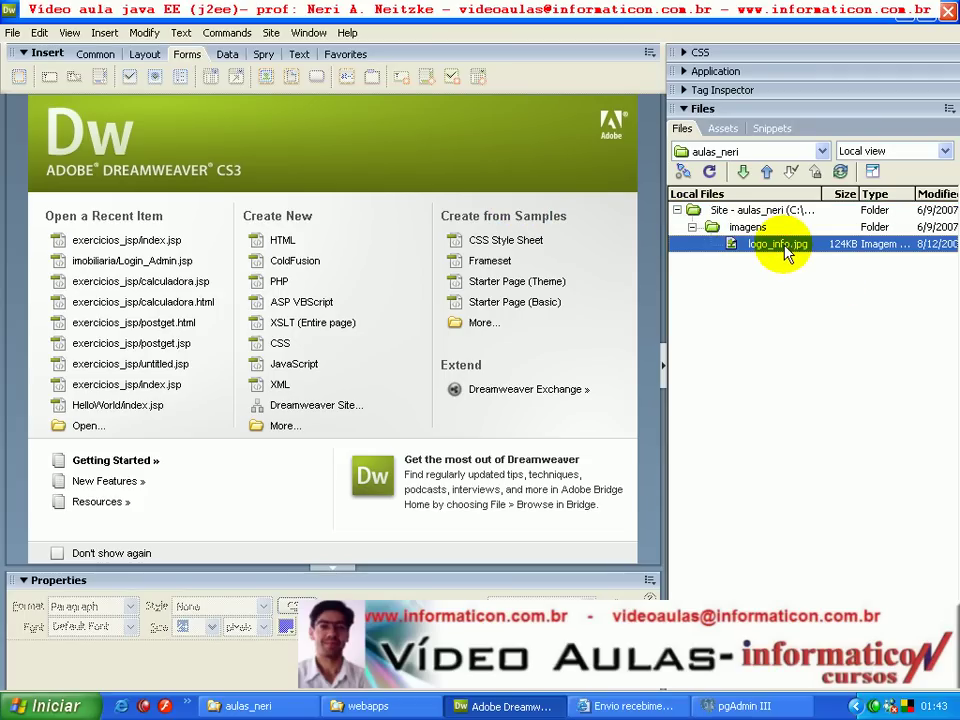
pyautogui.click(783, 212)
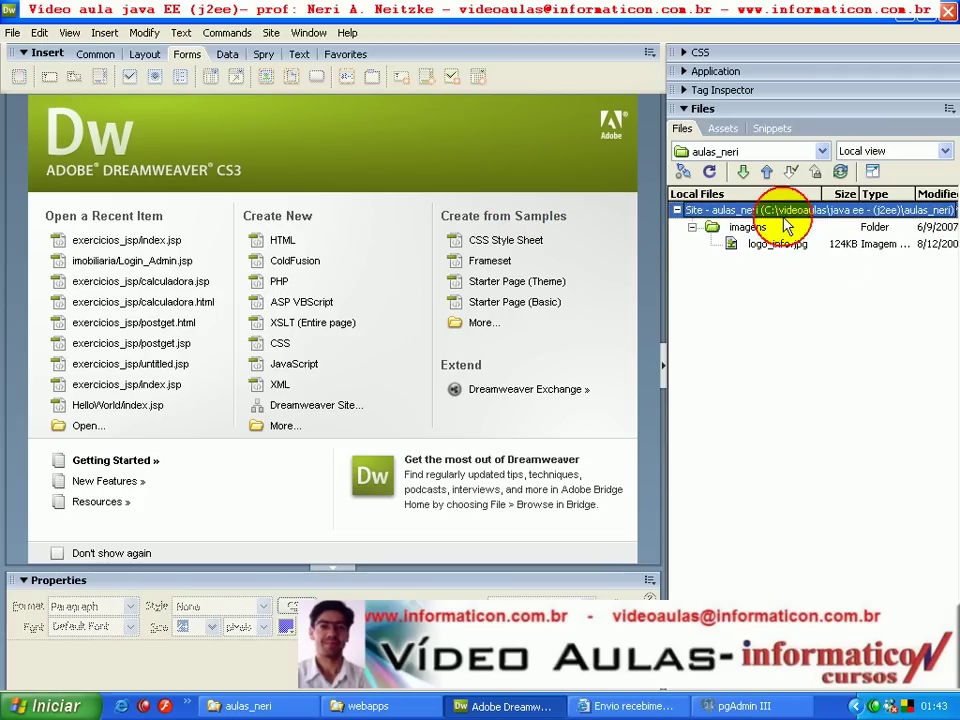
pyautogui.click(781, 229)
pyautogui.click(784, 246)
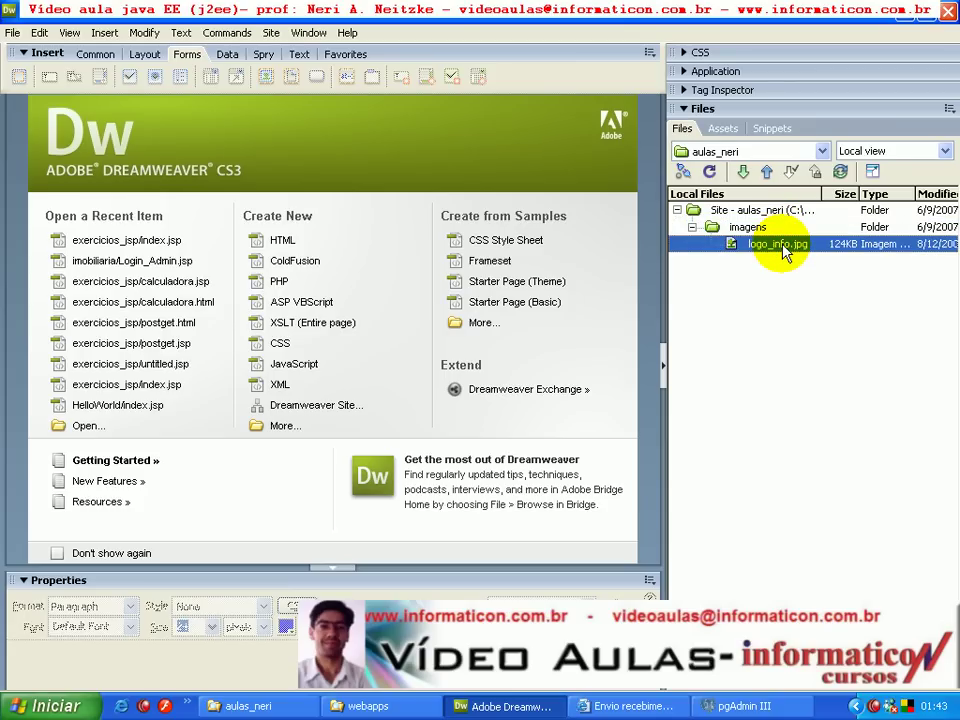